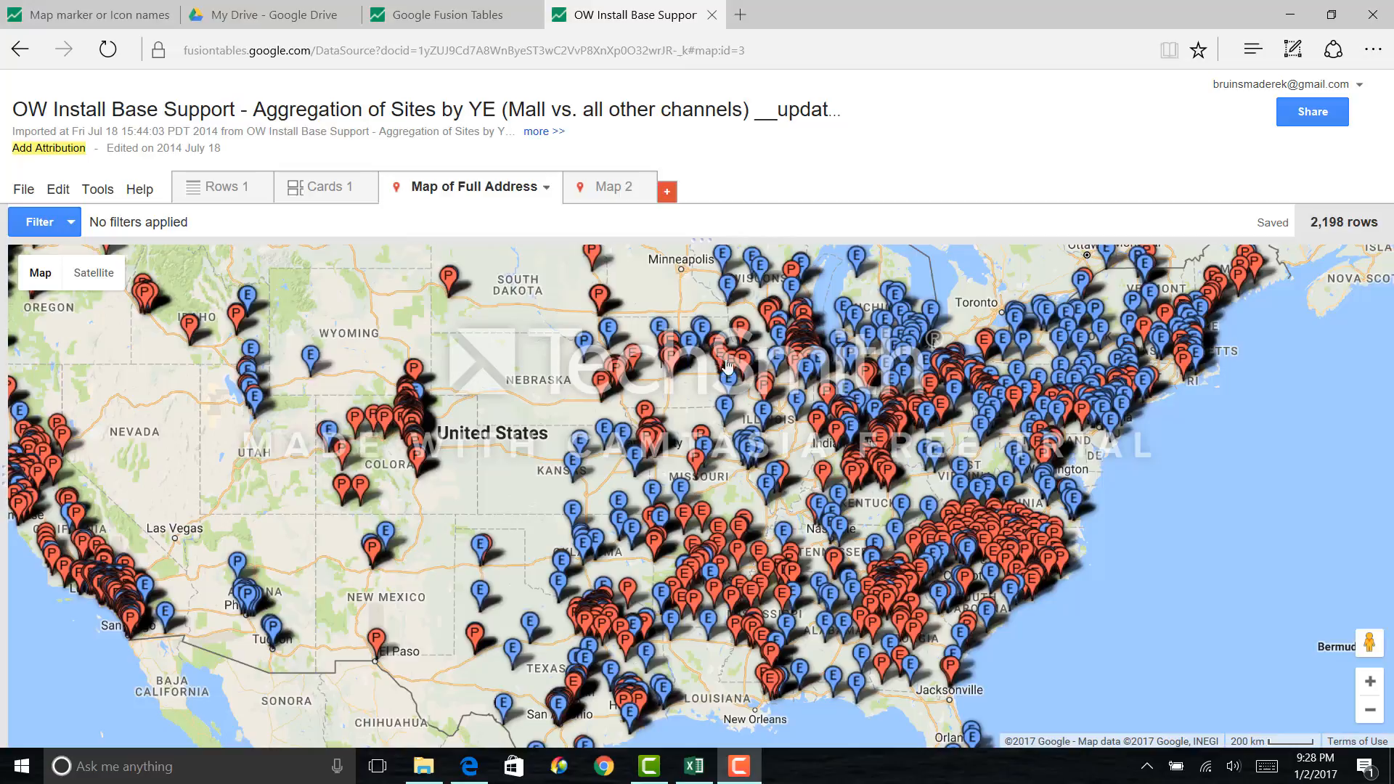
- Switch to the Map marker or Icon names table and pan to its coloured pin, lettered and numbered icons
click(109, 11)
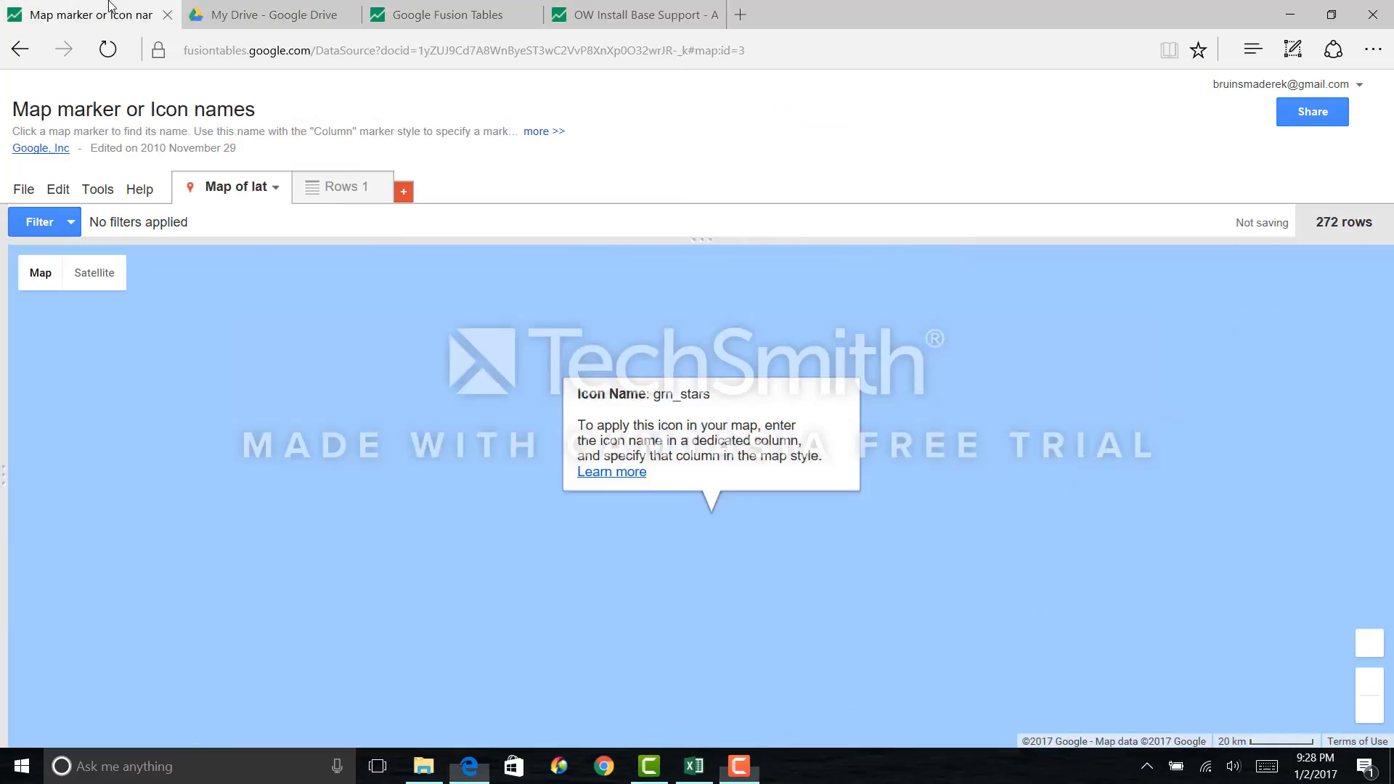
drag(374, 359, 381, 542)
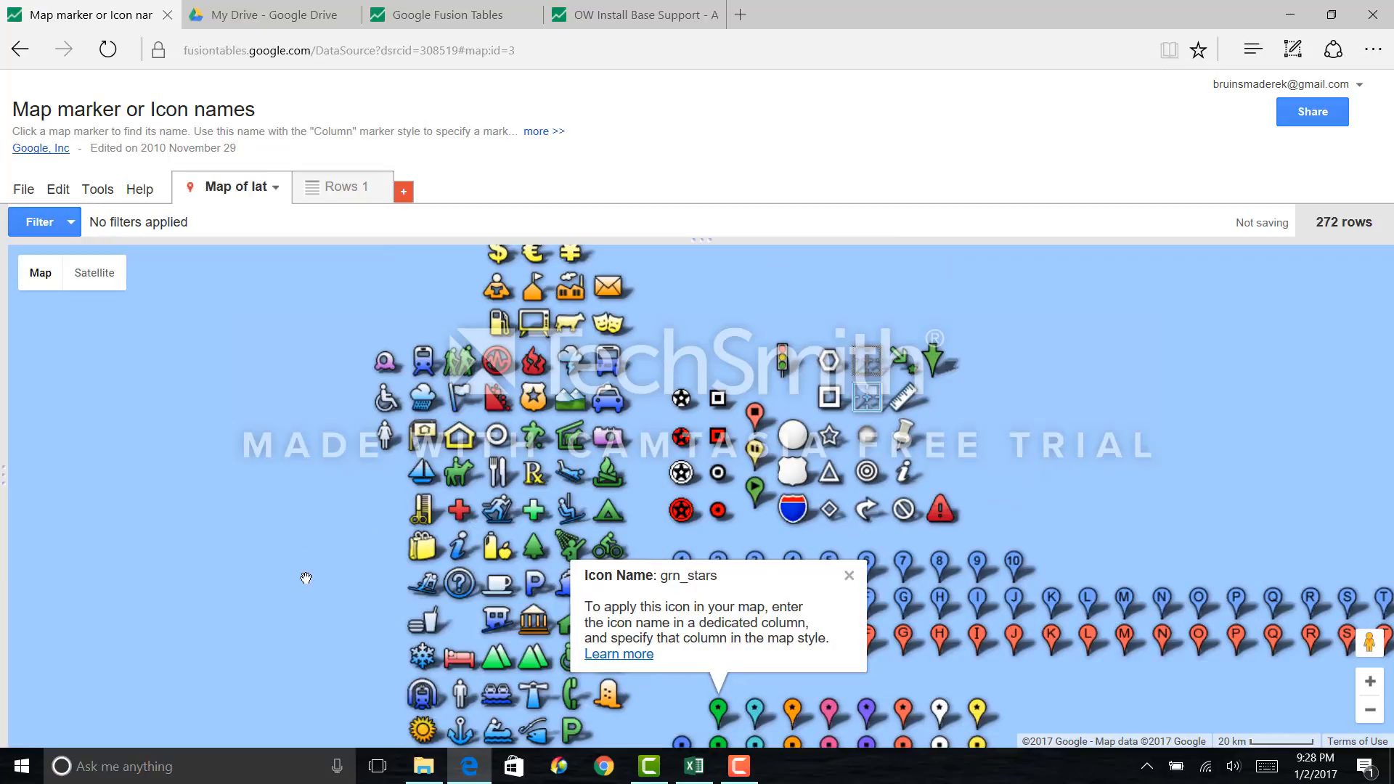
drag(305, 601, 289, 371)
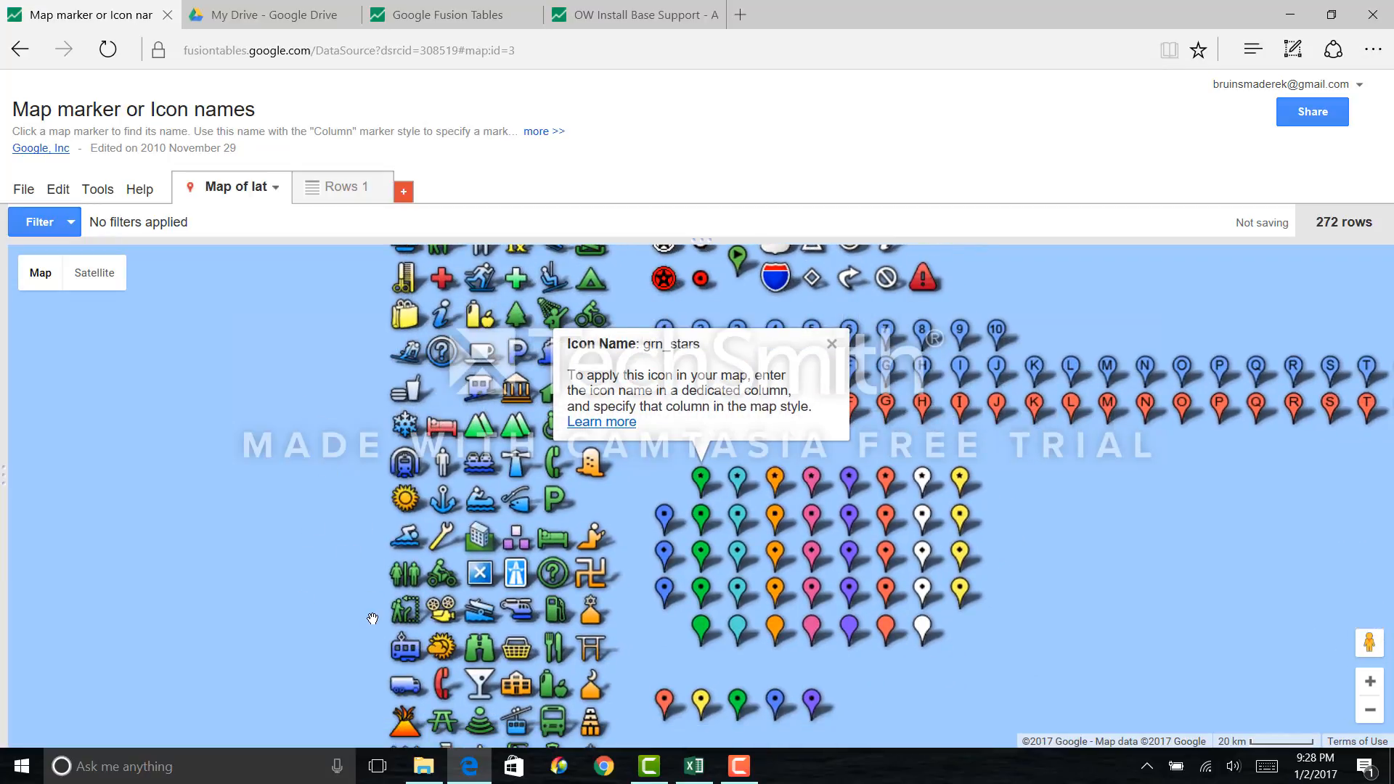
drag(373, 618, 395, 651)
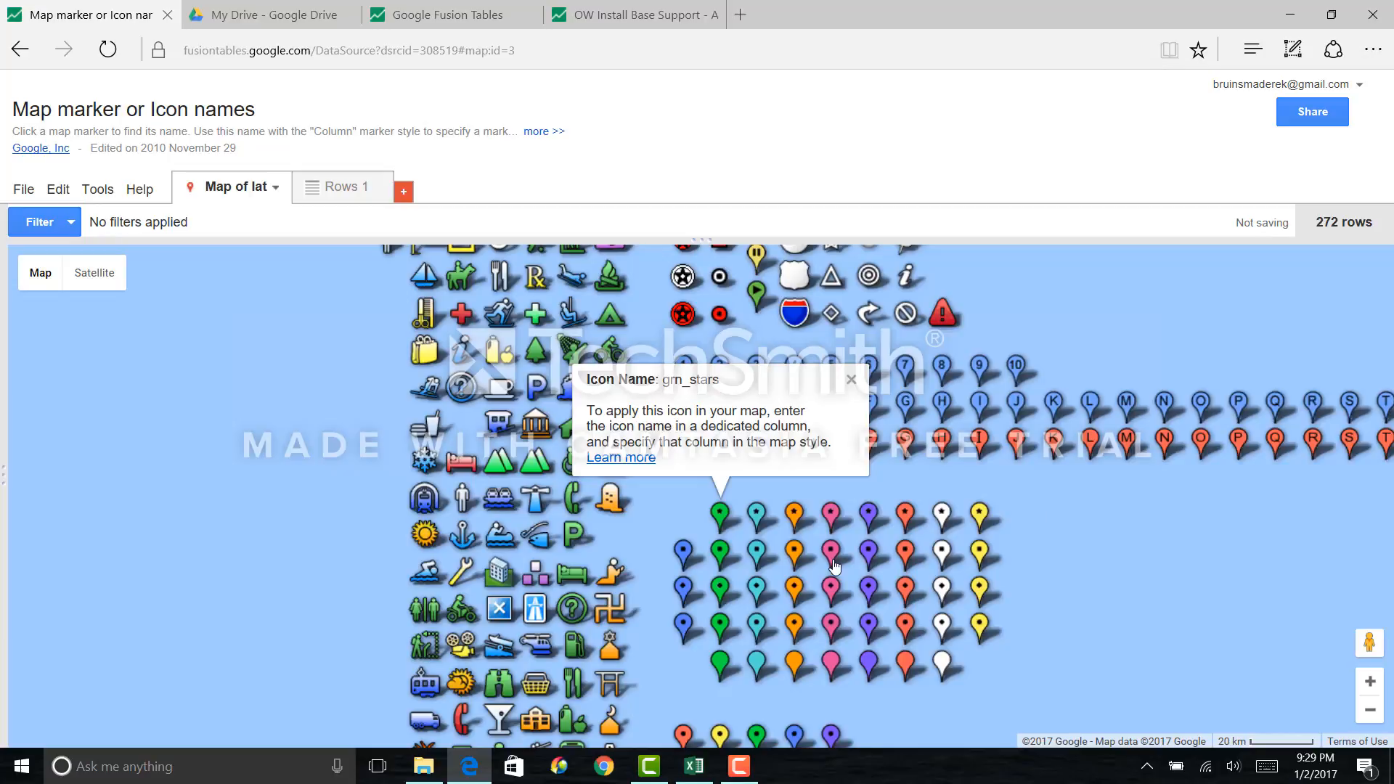
- Go back to the OW Install Base Support map and reposition the US view of its 2,198 sites
click(652, 8)
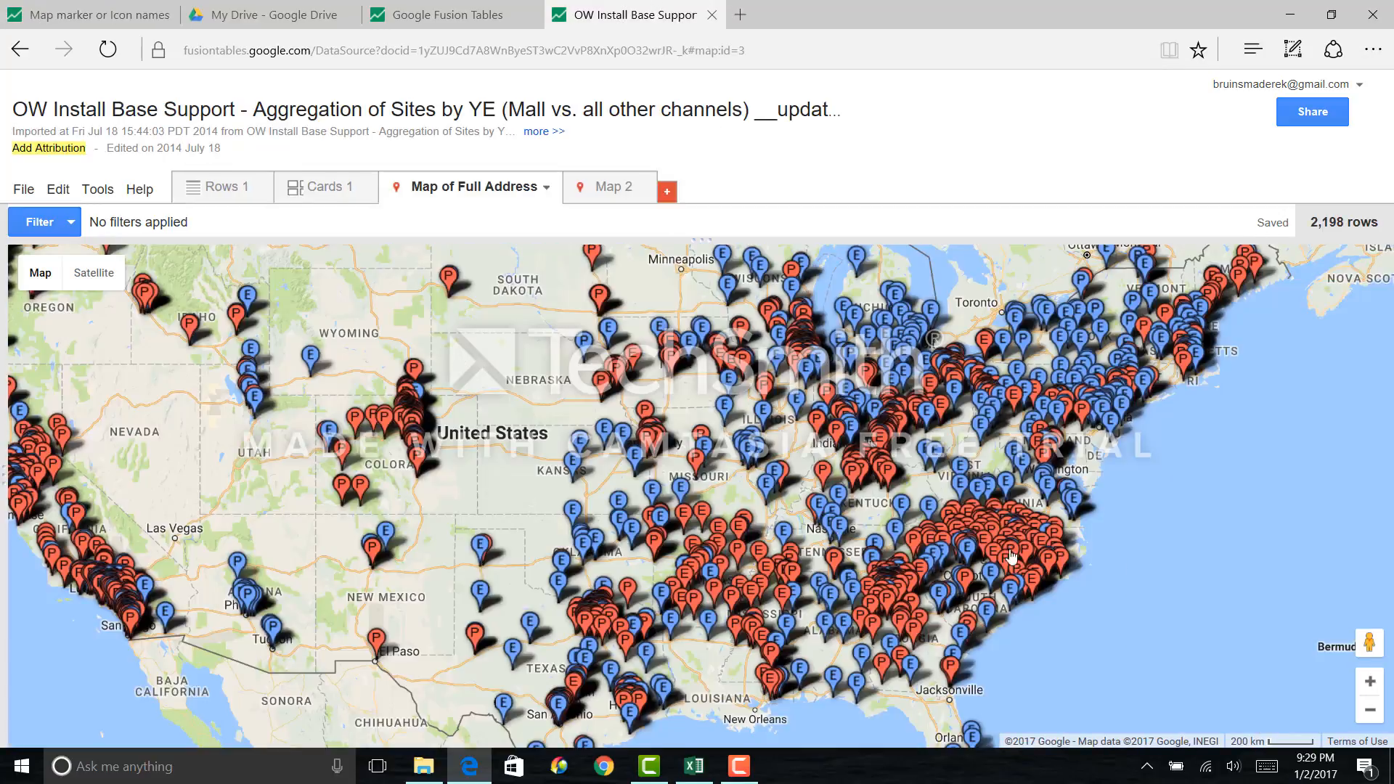
drag(1152, 498, 1200, 518)
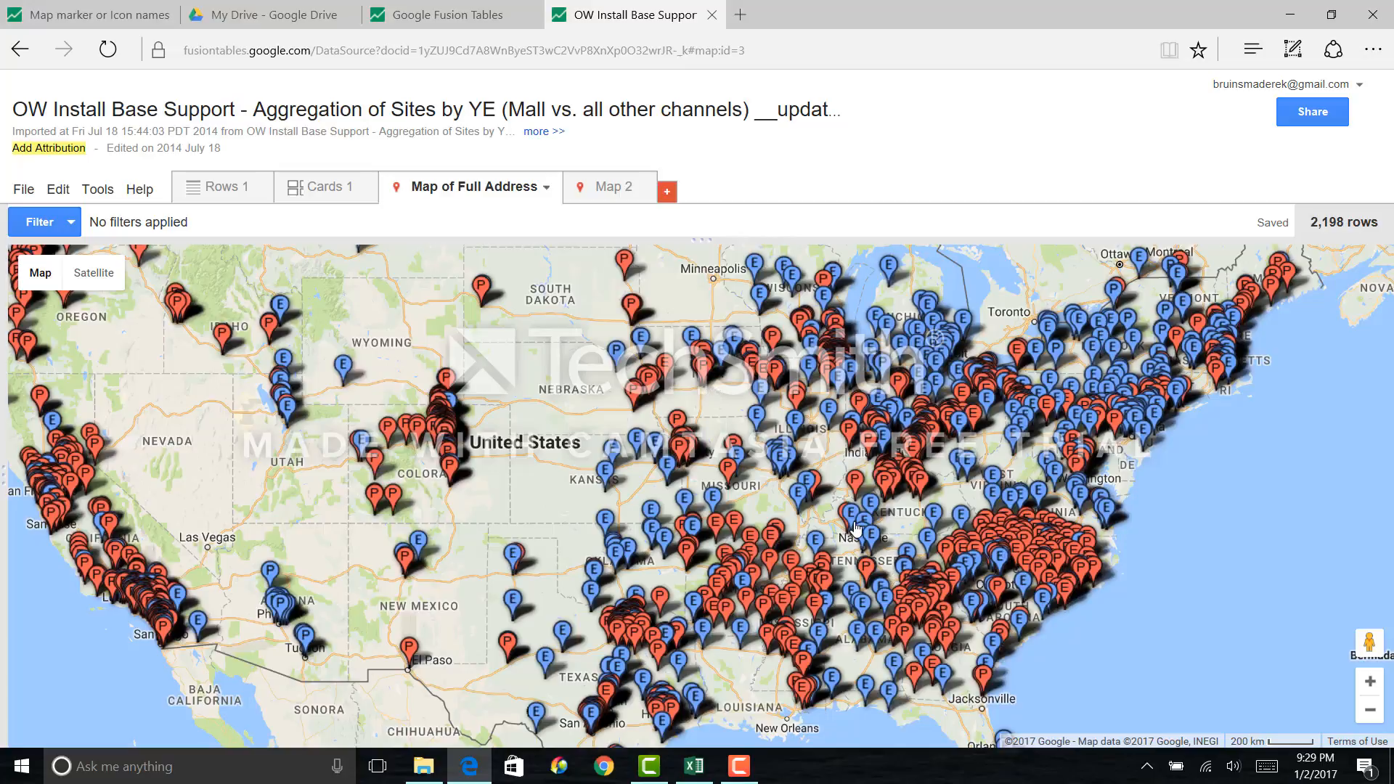
drag(855, 523, 911, 513)
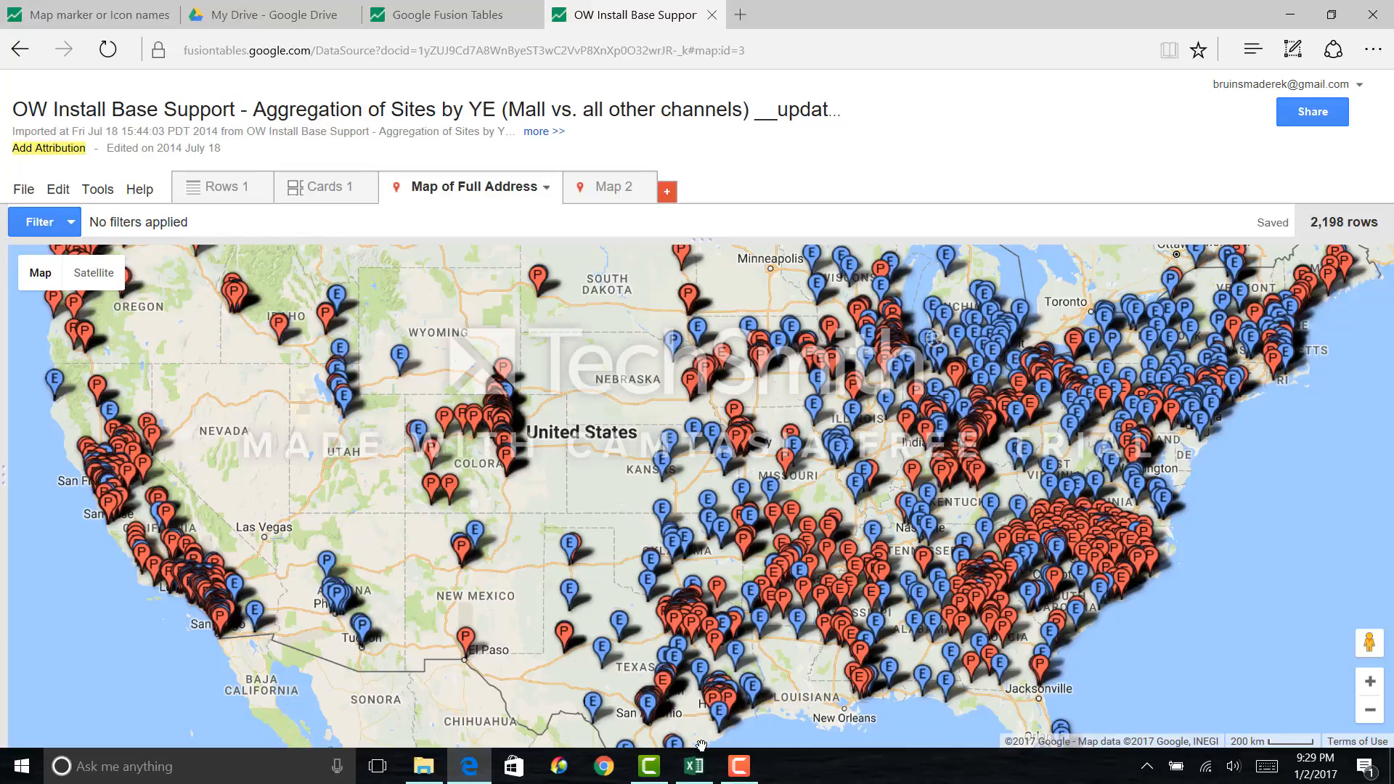
- Bring up the ecoATM example workbook, inspect the full address in F2, and select G2:K2
click(694, 767)
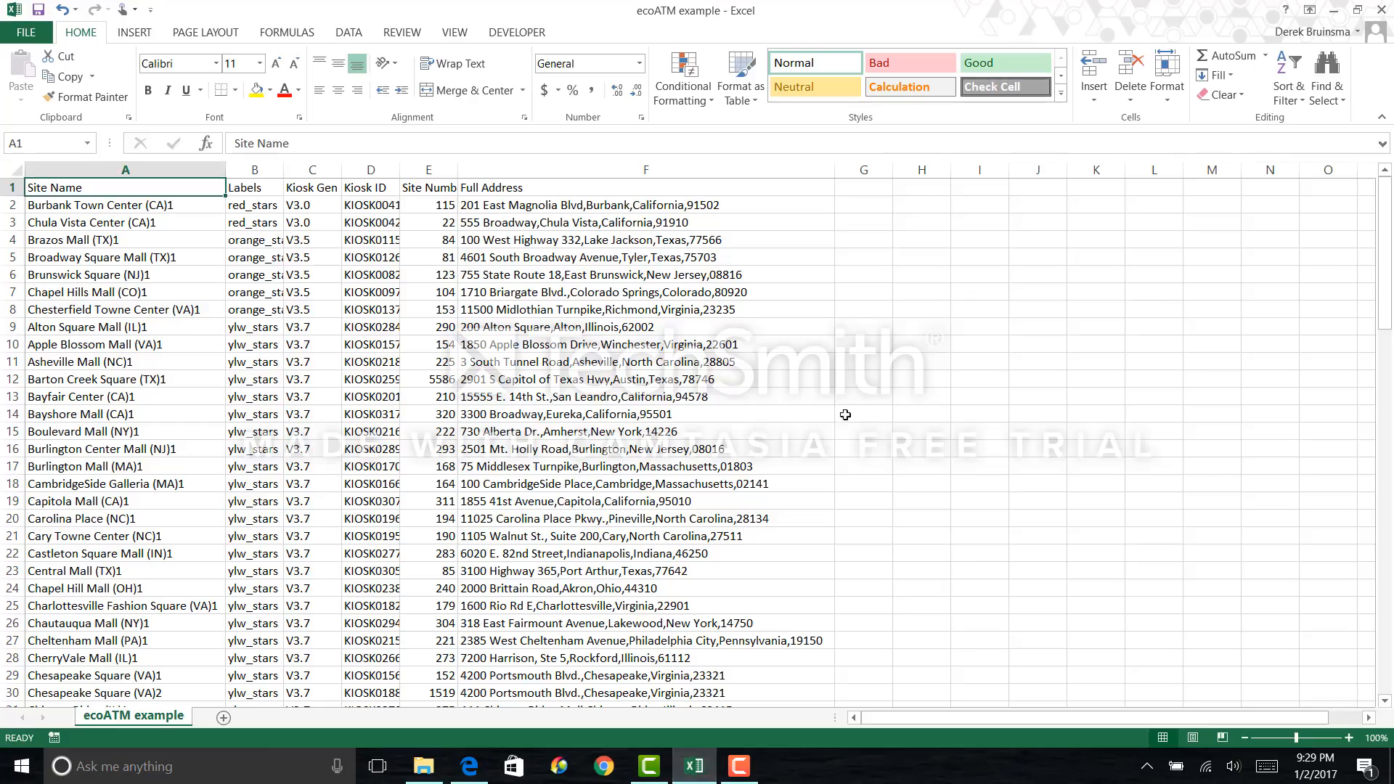
click(860, 392)
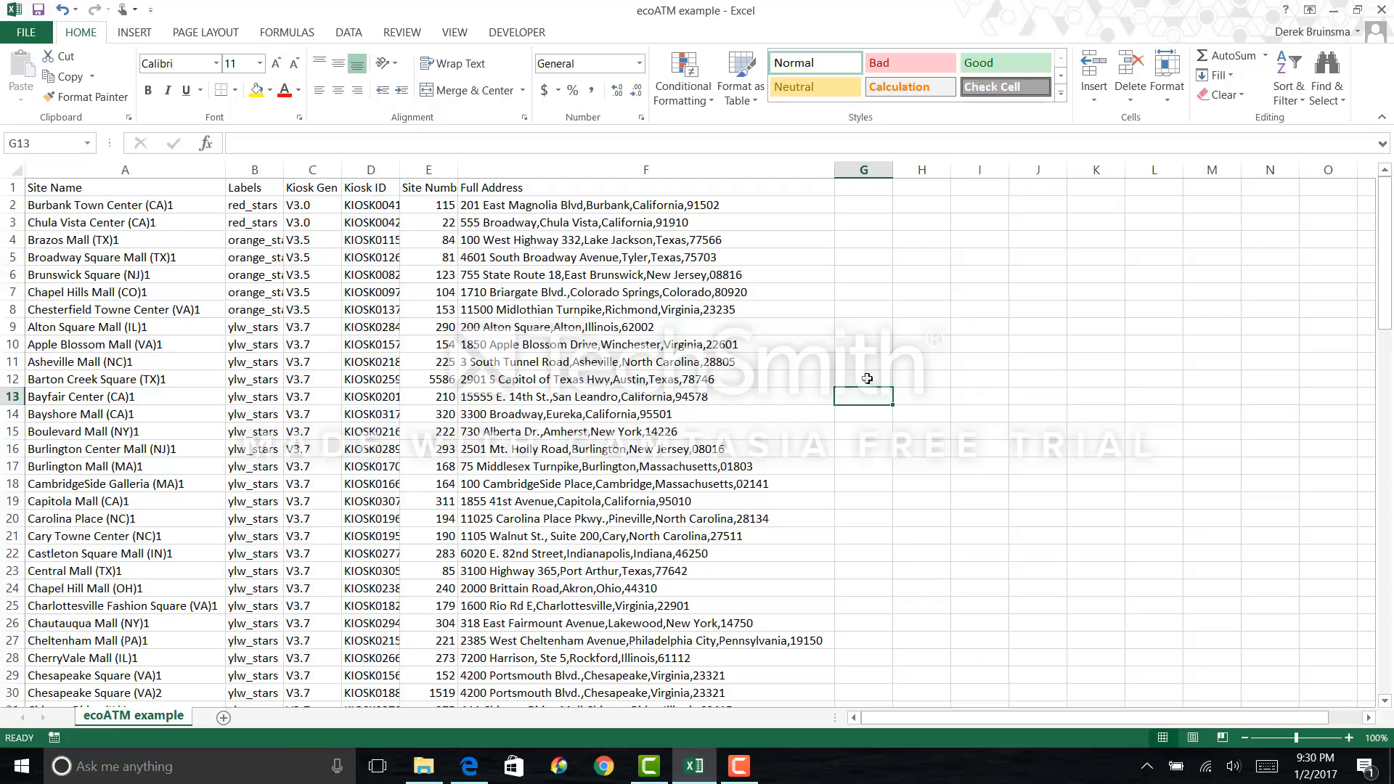
click(645, 205)
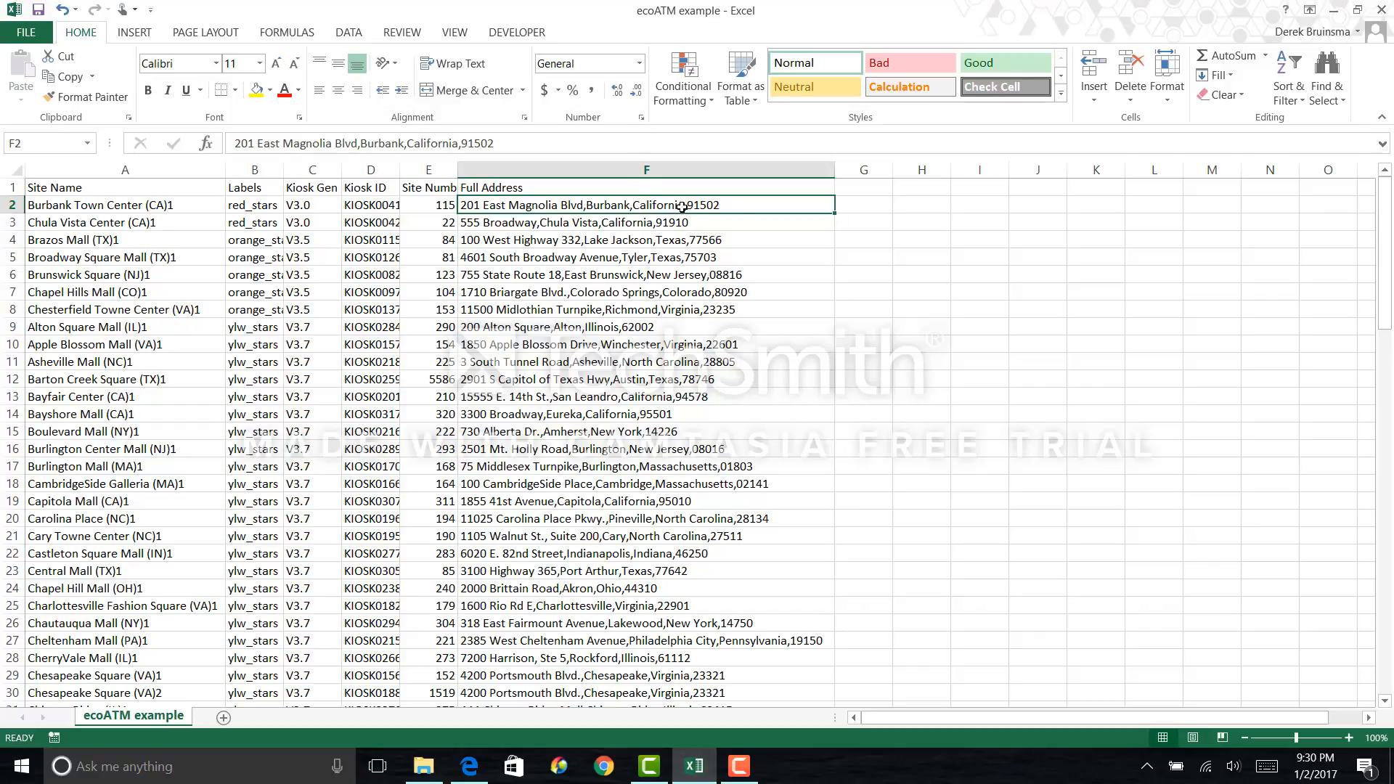
drag(867, 205, 1090, 212)
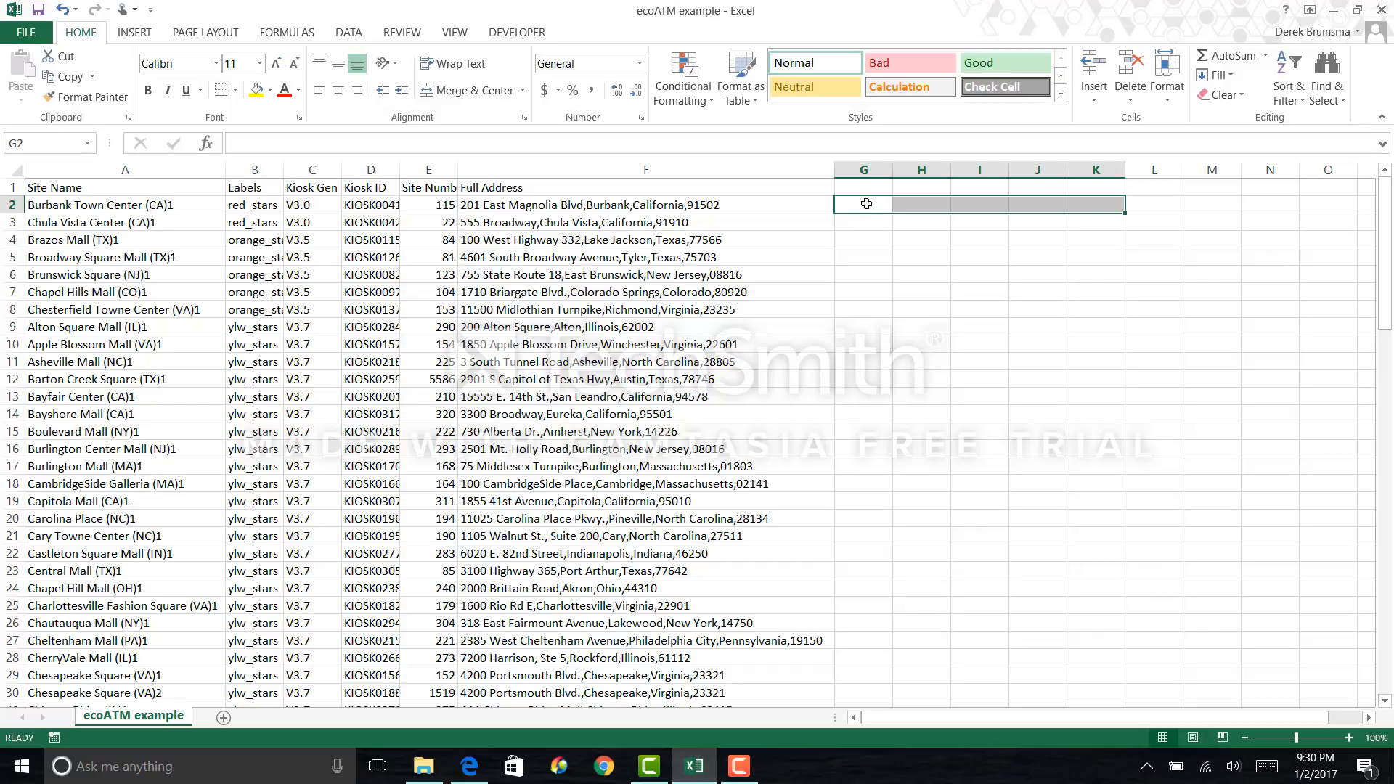
click(638, 209)
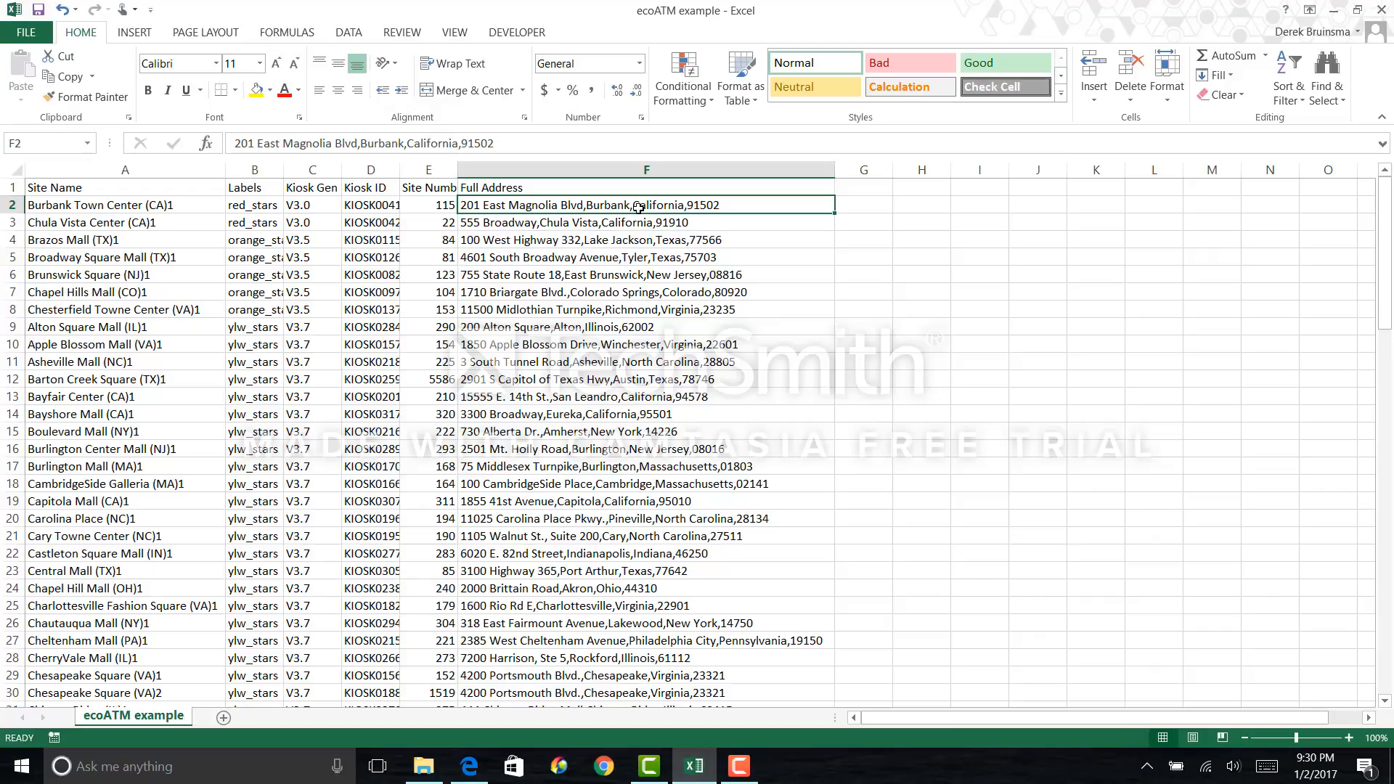
click(865, 240)
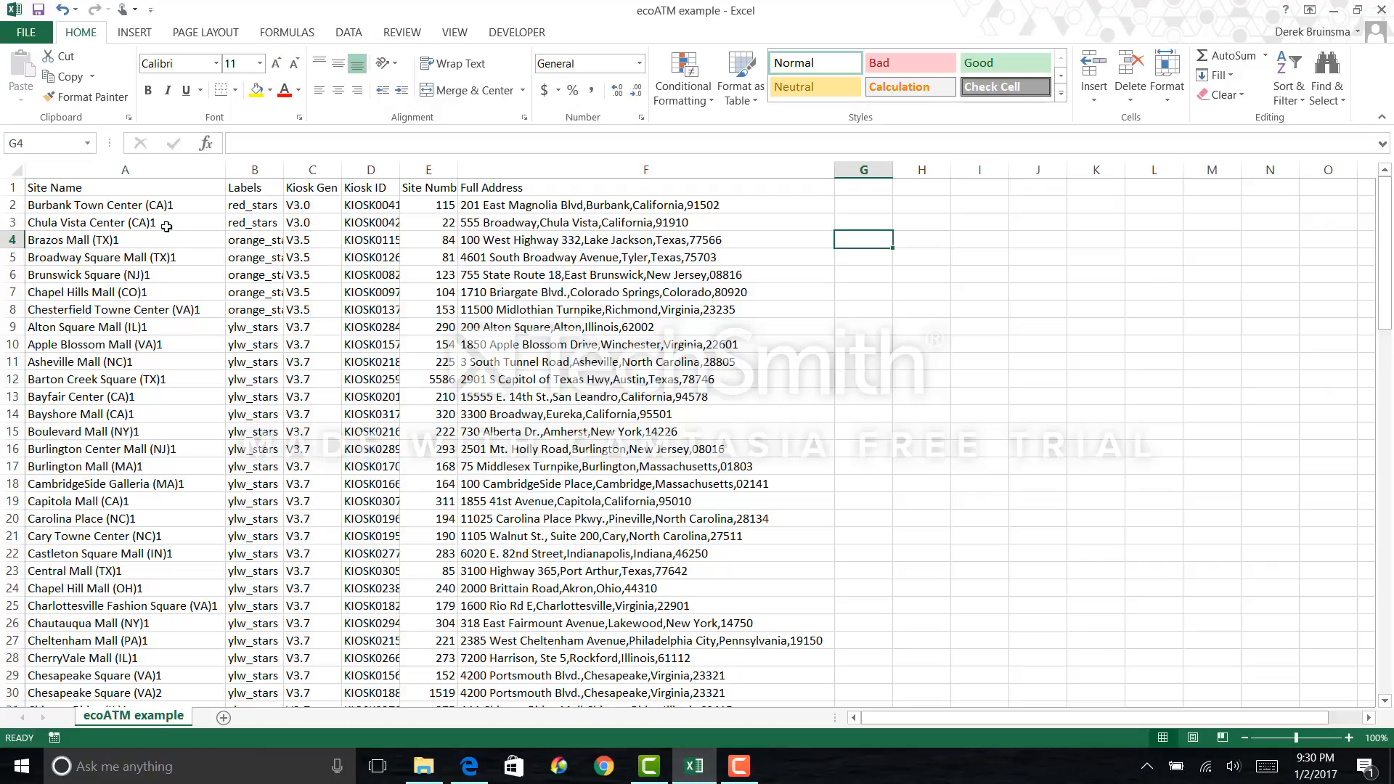
click(865, 258)
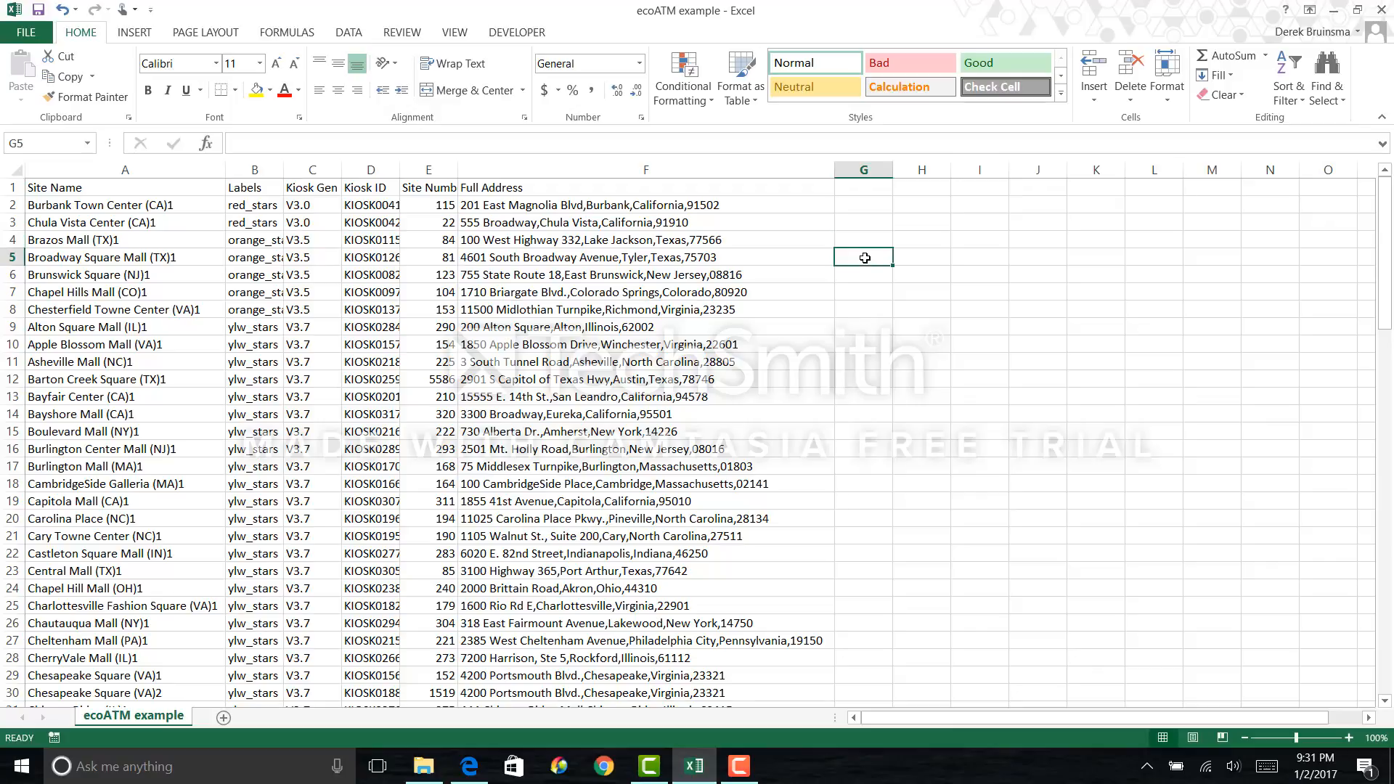
click(313, 204)
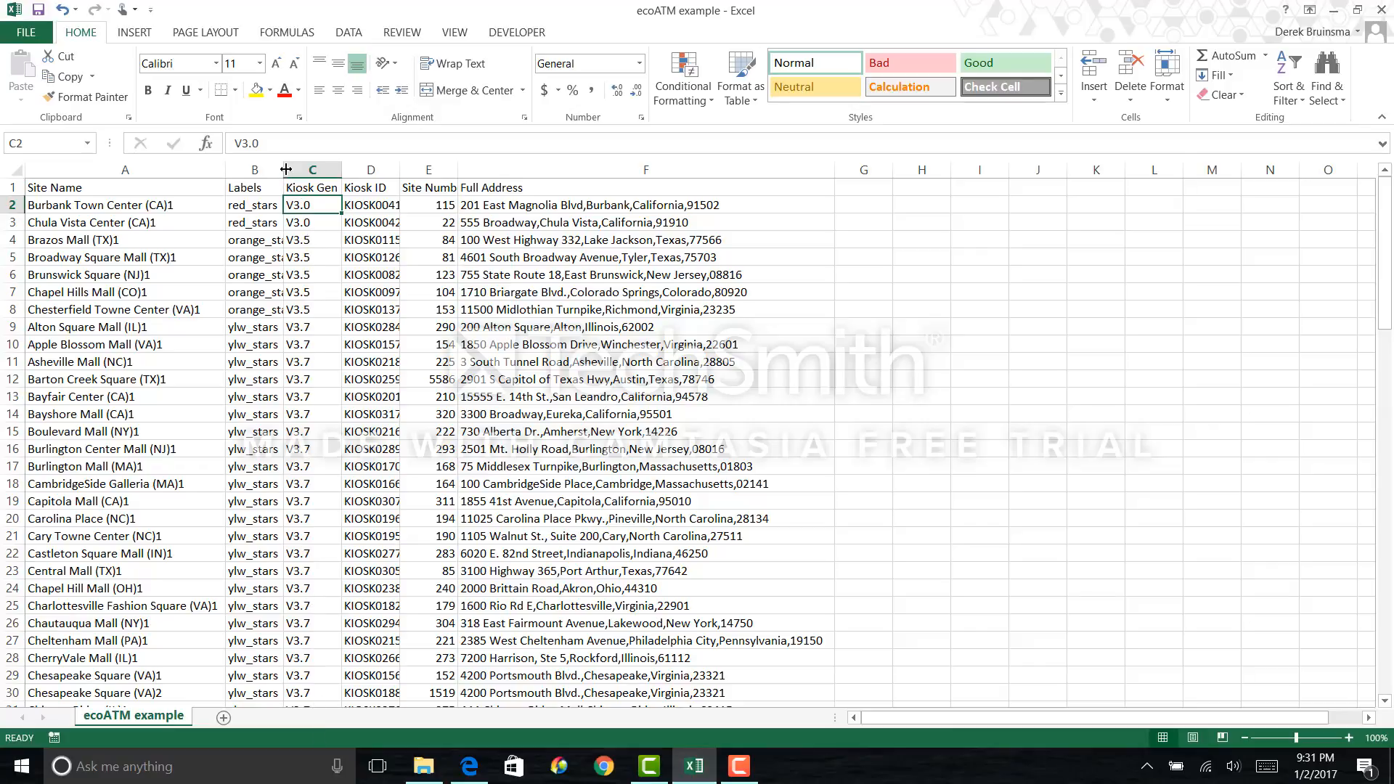
click(261, 206)
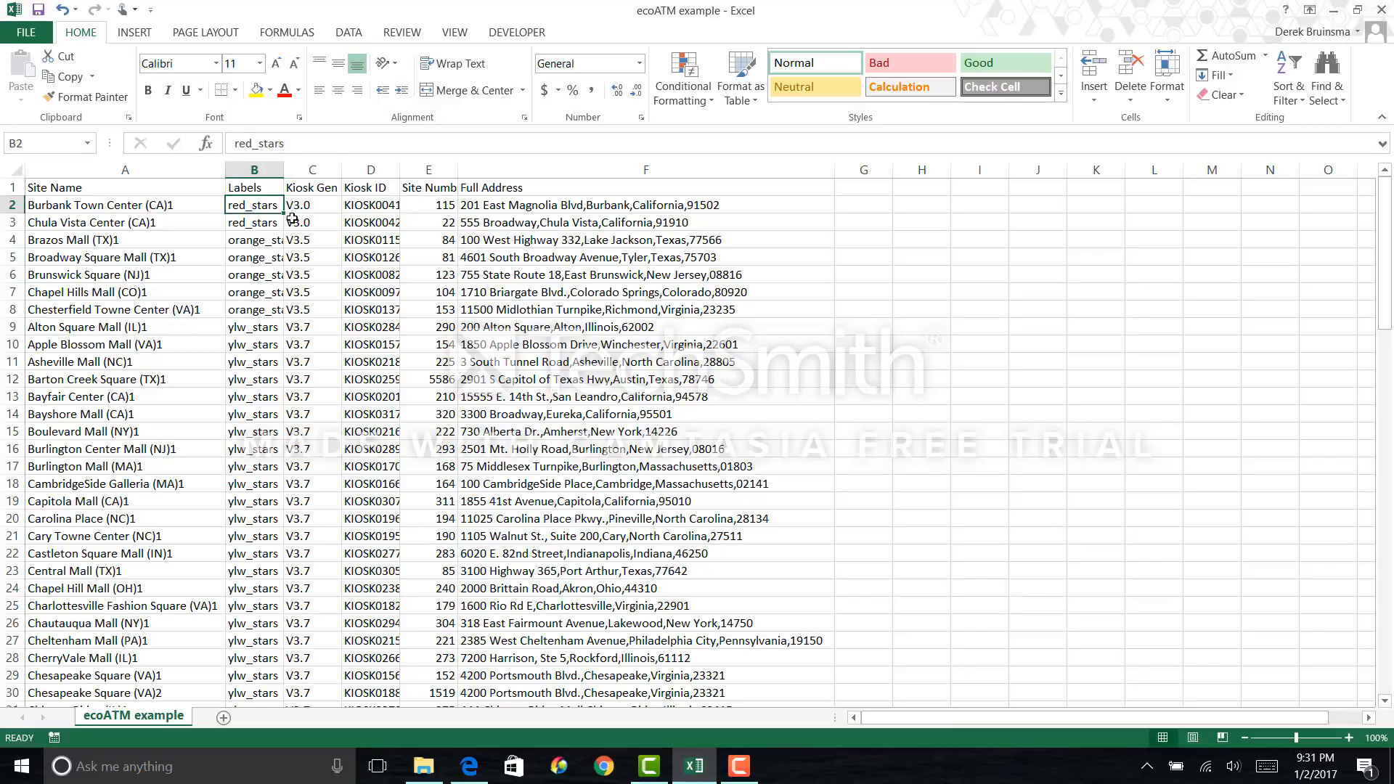
click(316, 224)
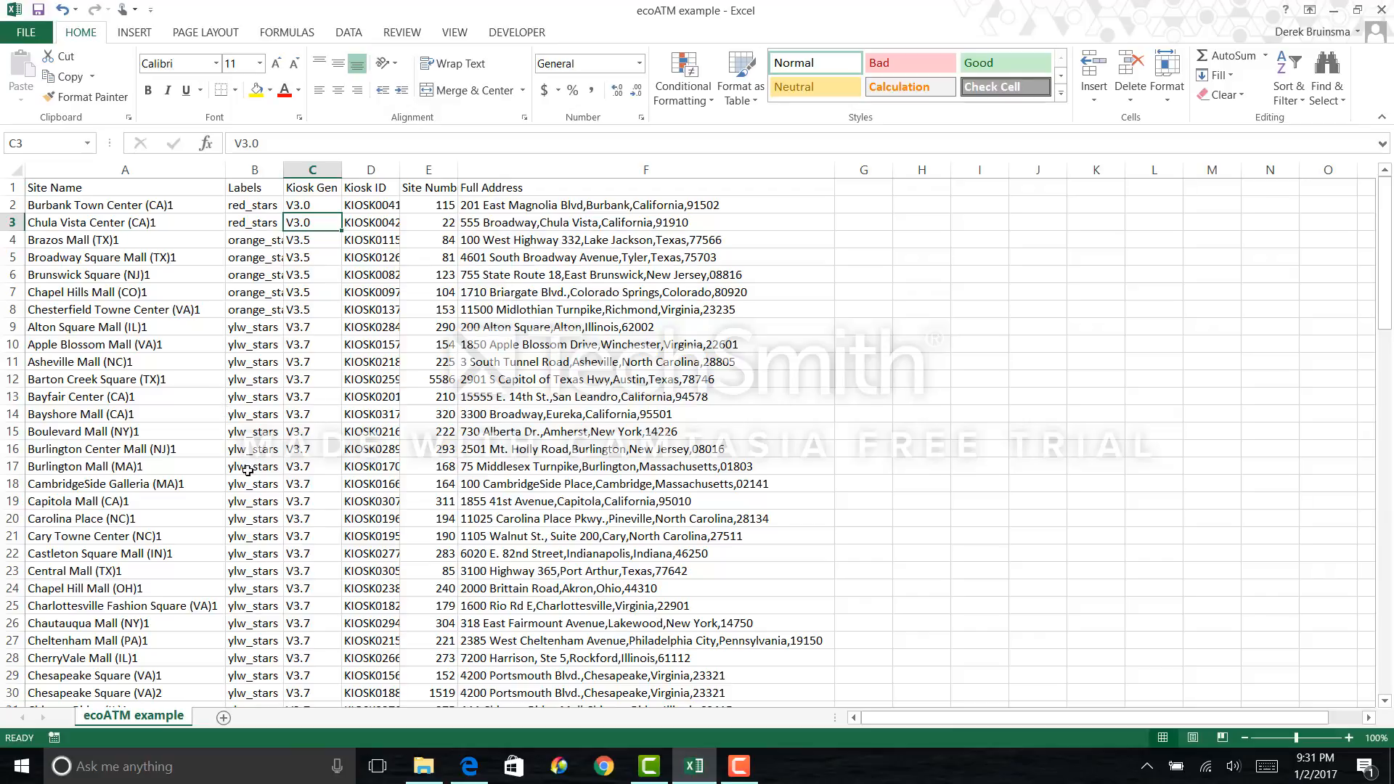
click(864, 258)
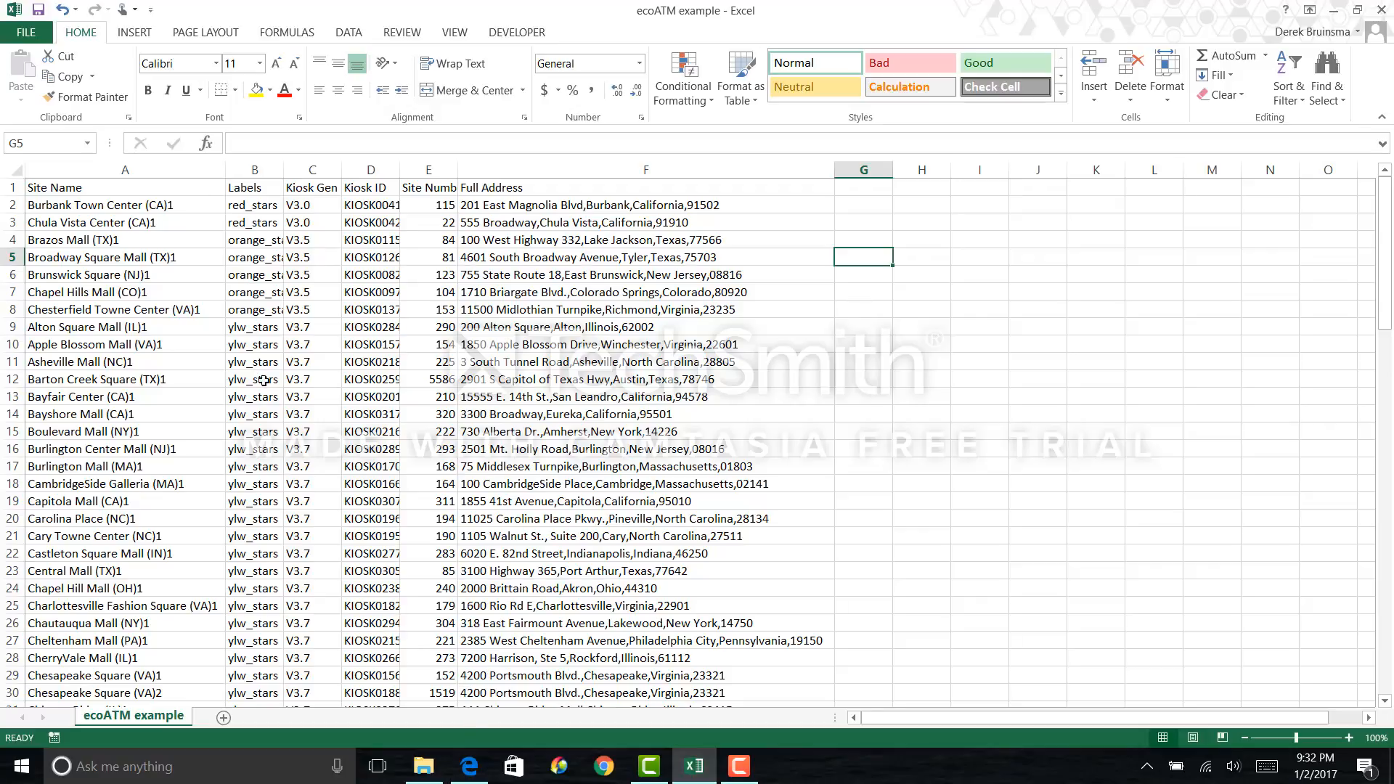
click(618, 348)
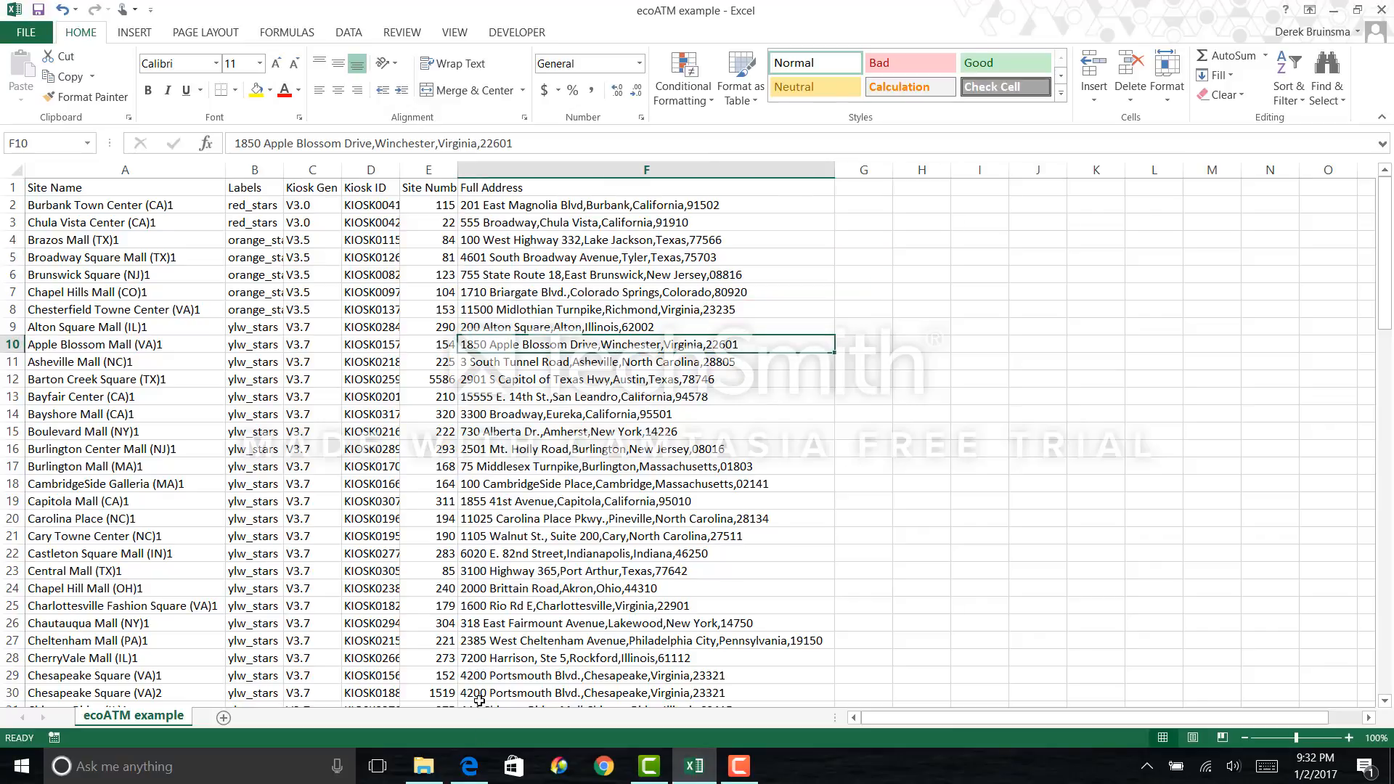
- Move from the Fusion Tables map over to Google Drive's My Drive
click(470, 766)
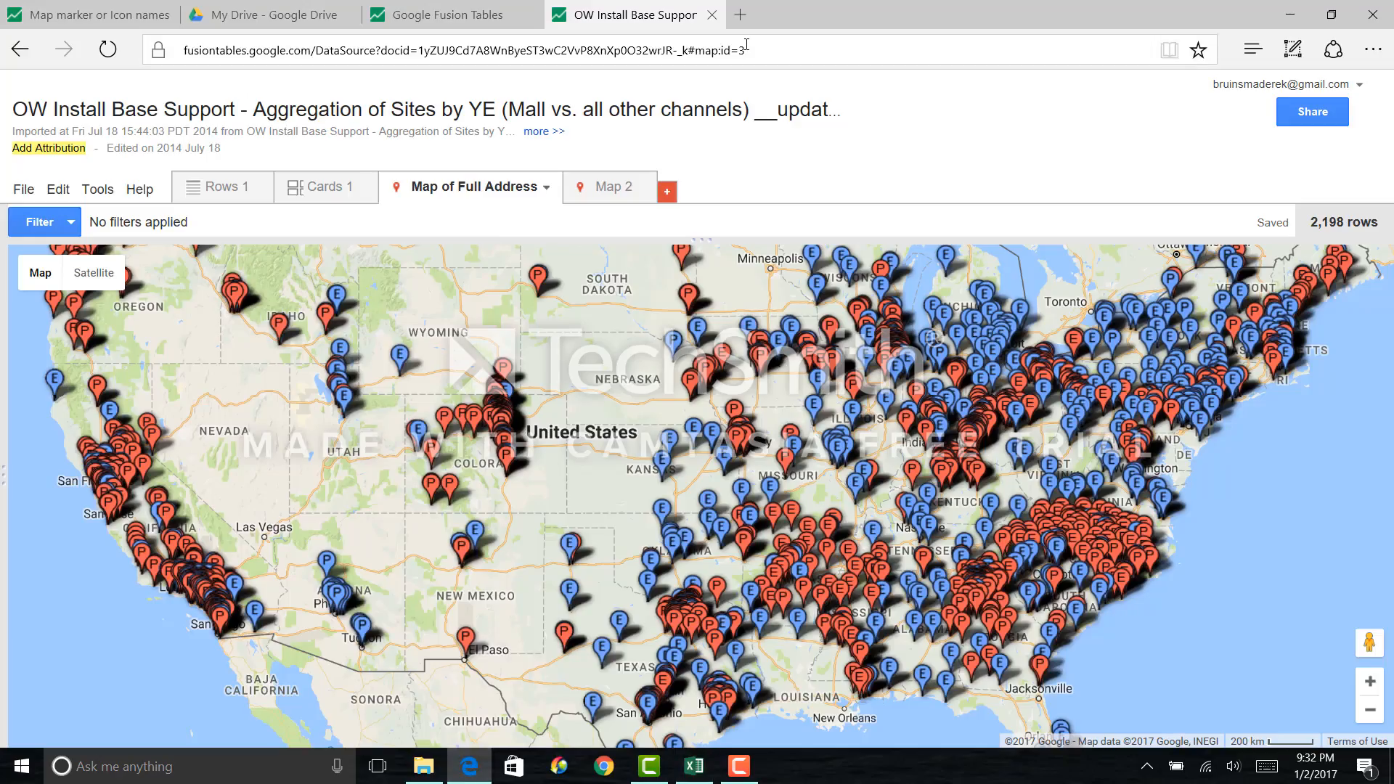
click(443, 13)
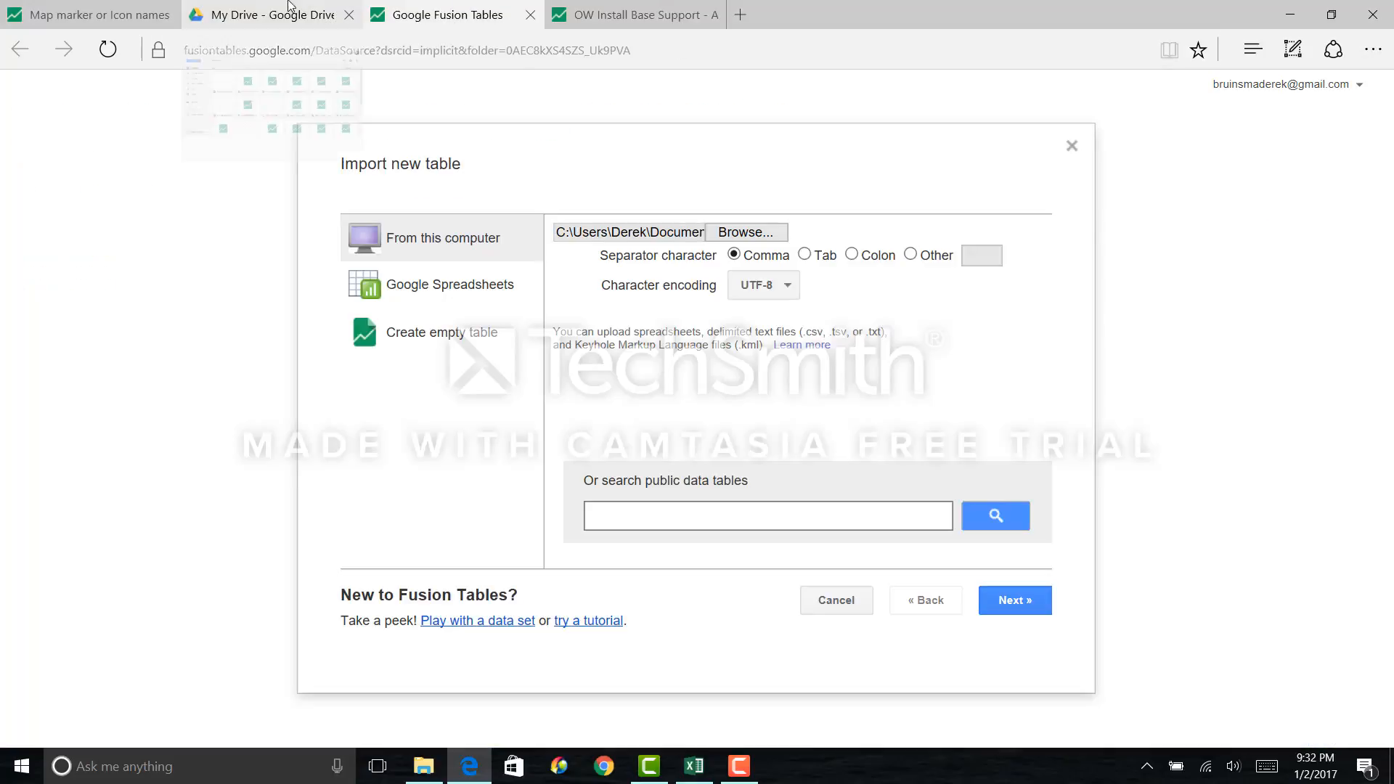
click(271, 13)
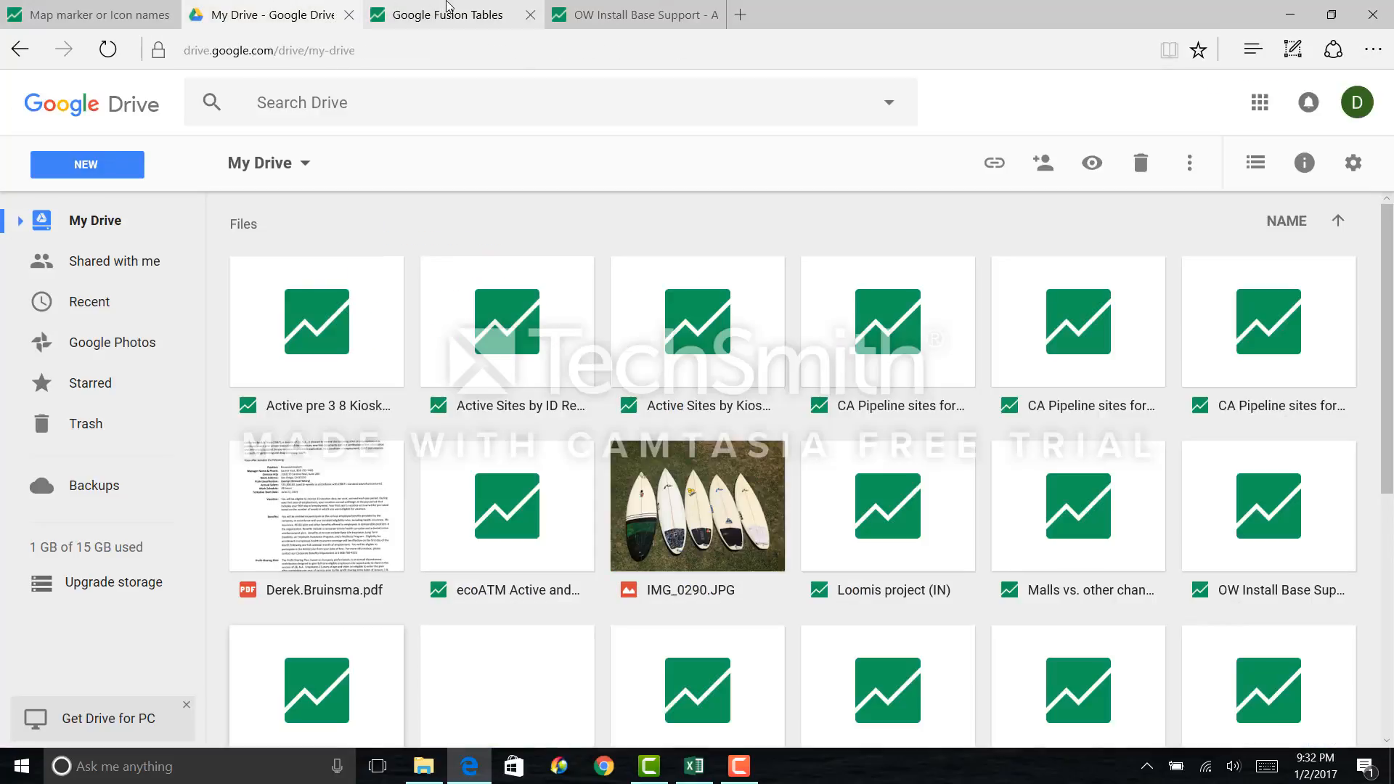
- Create a new Google Fusion Table from New > More, import the ecoATM example file, and open it
click(88, 165)
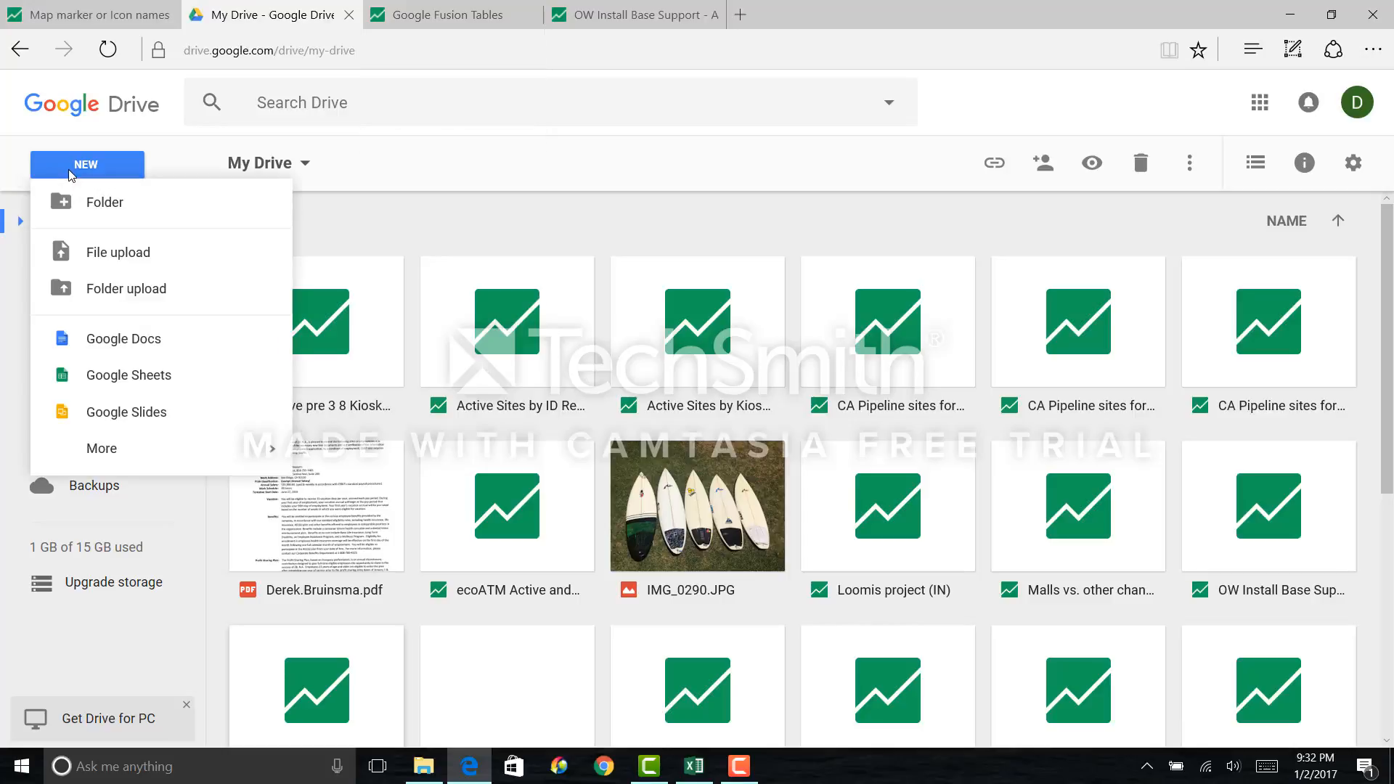
mouse_move(116, 449)
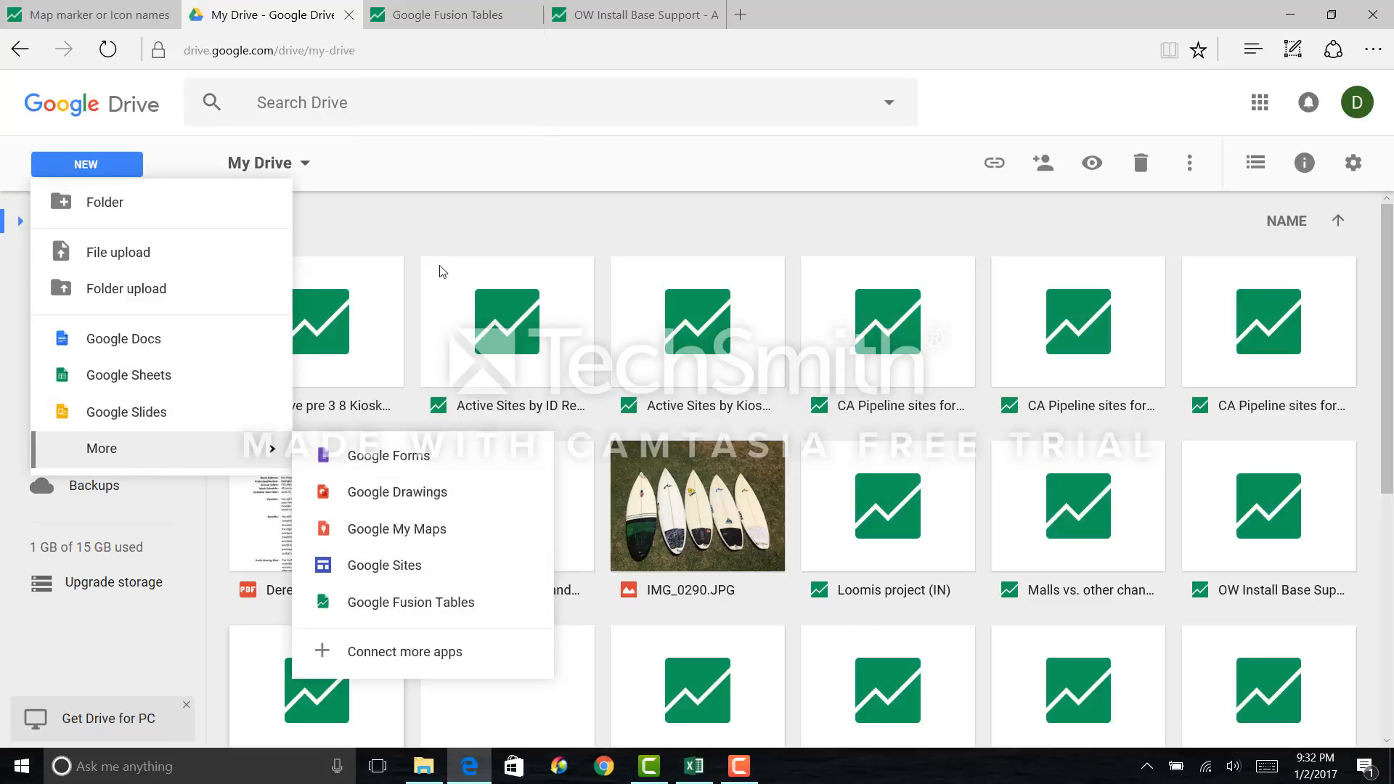
click(438, 12)
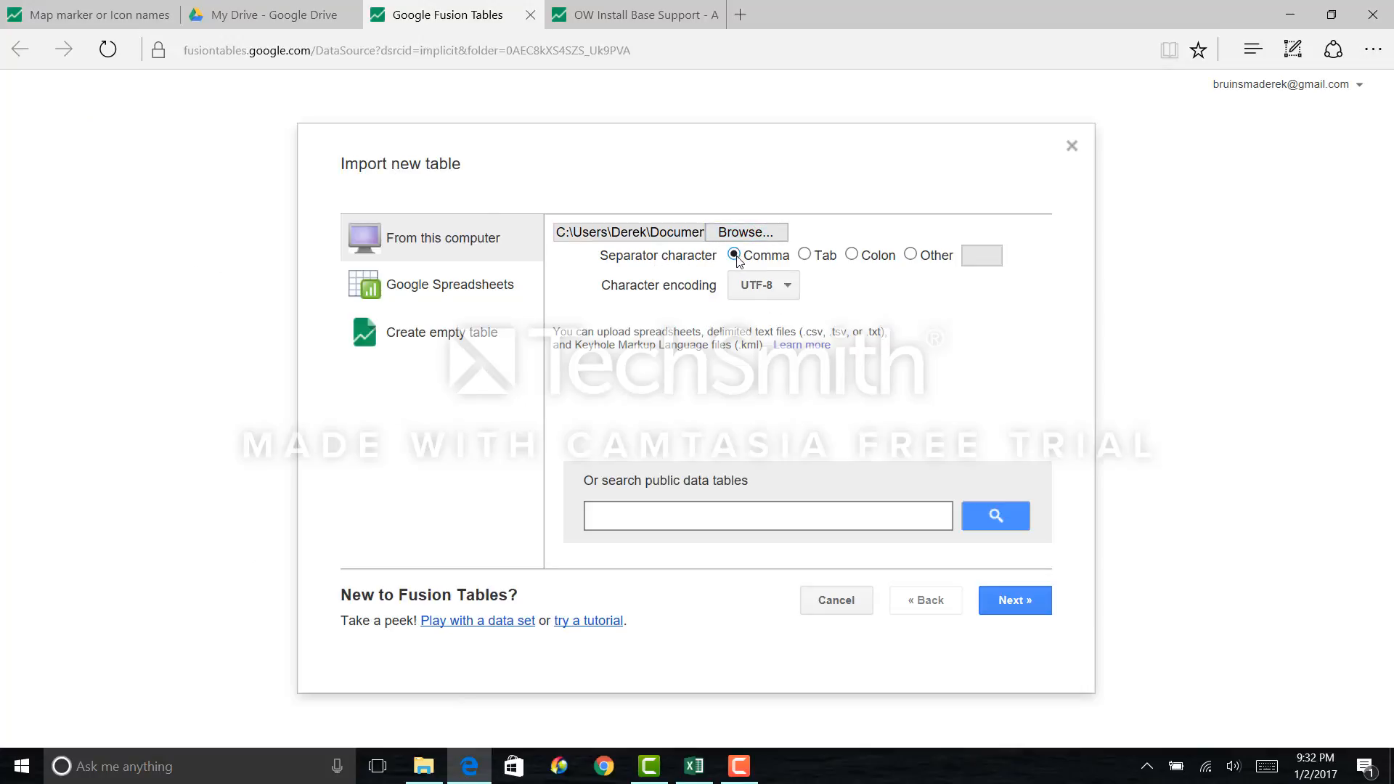
click(1011, 594)
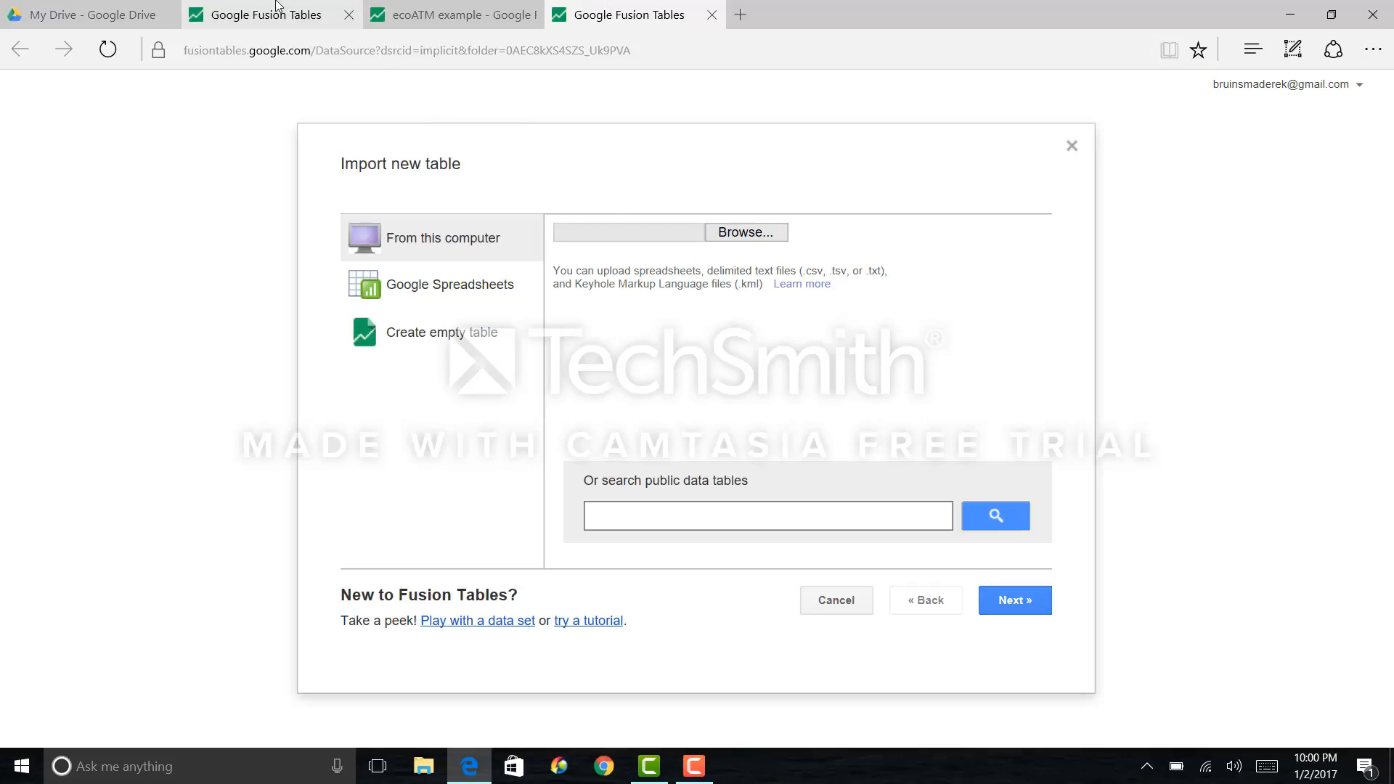
click(476, 8)
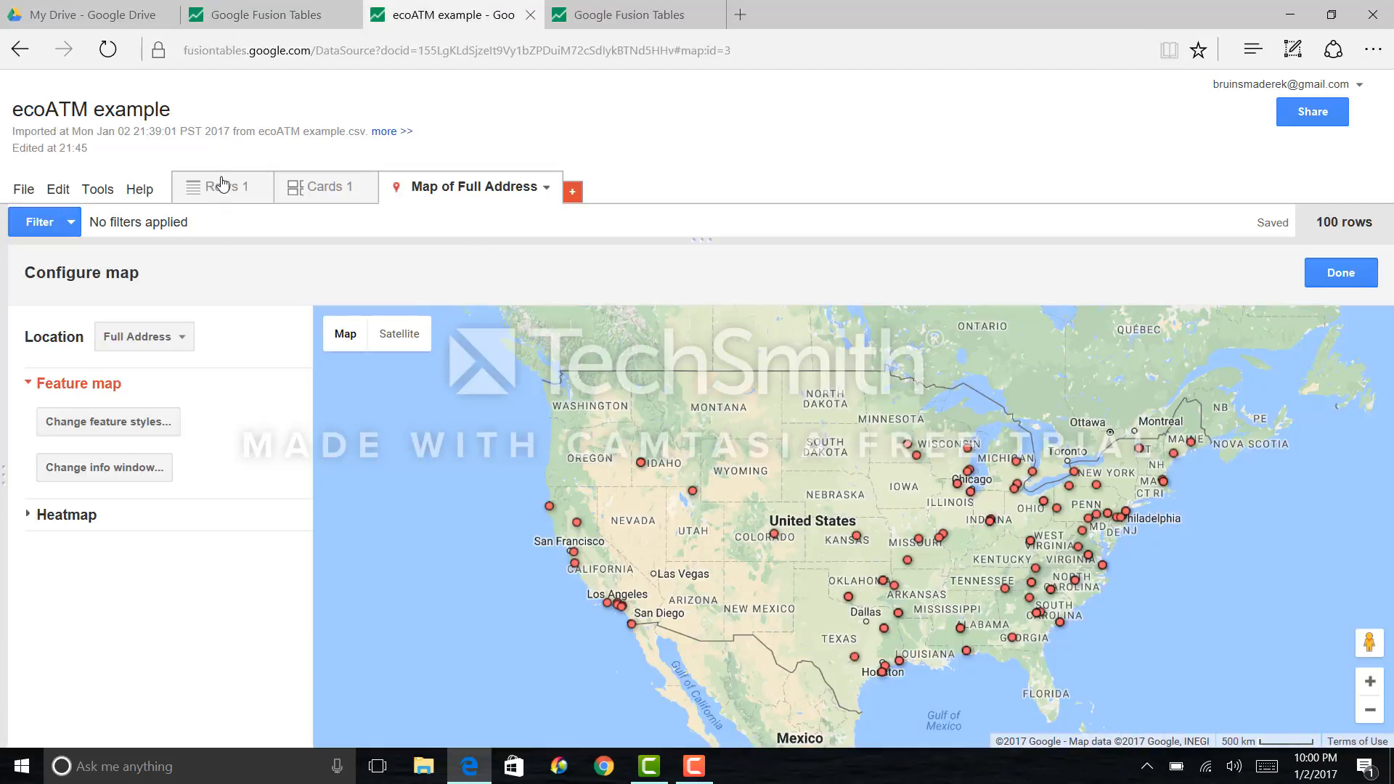
- Check the ecoATM example table's Rows 1 view, then return to its Map of Full Address
click(223, 183)
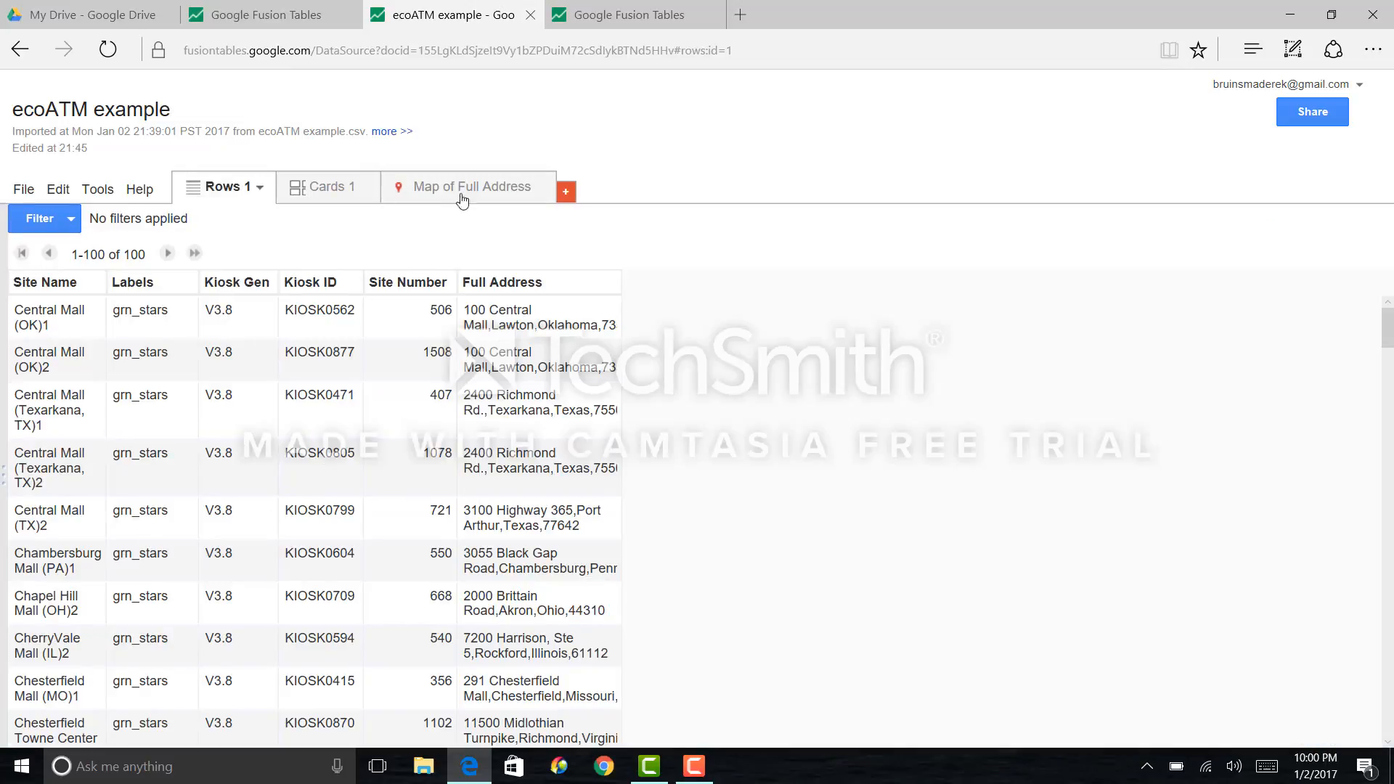
click(555, 189)
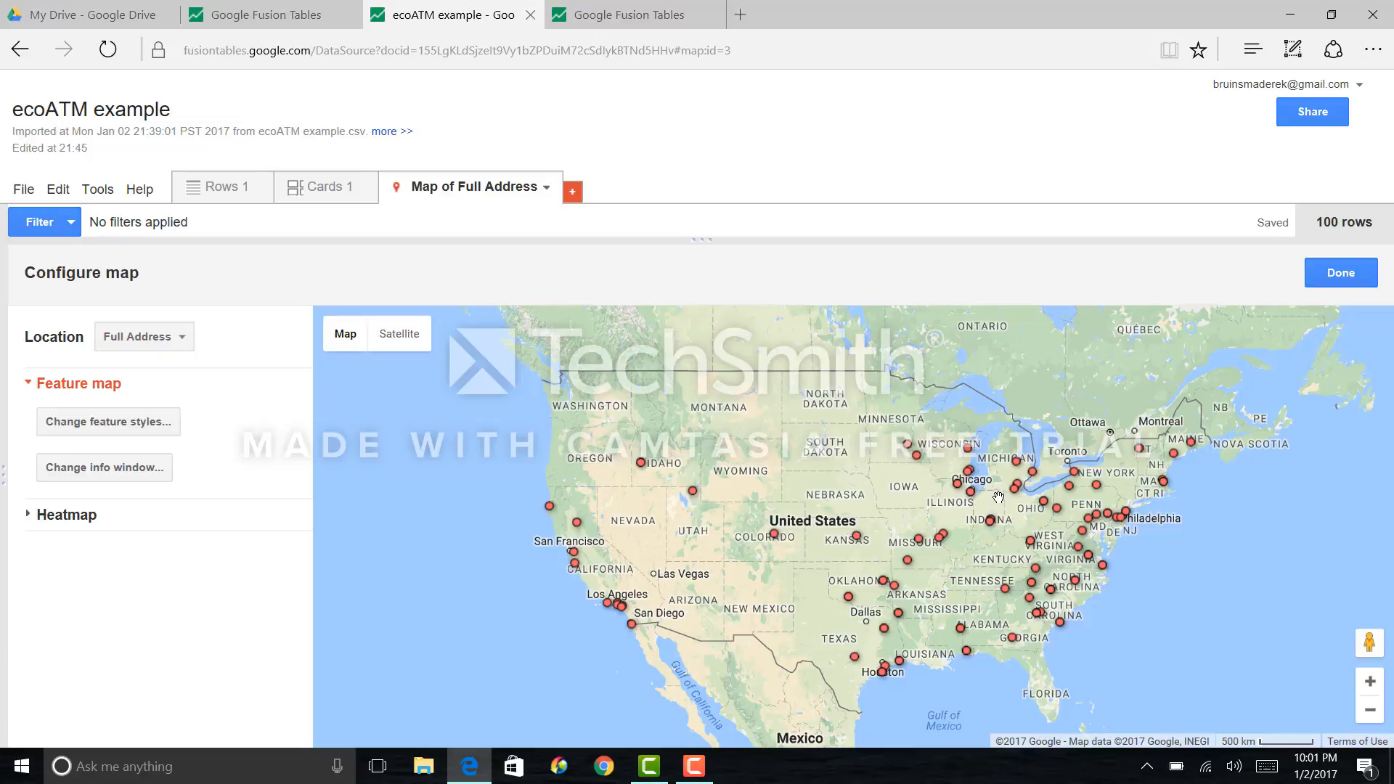
- Set the map markers to use the icon named in the Labels column and save the style
click(116, 427)
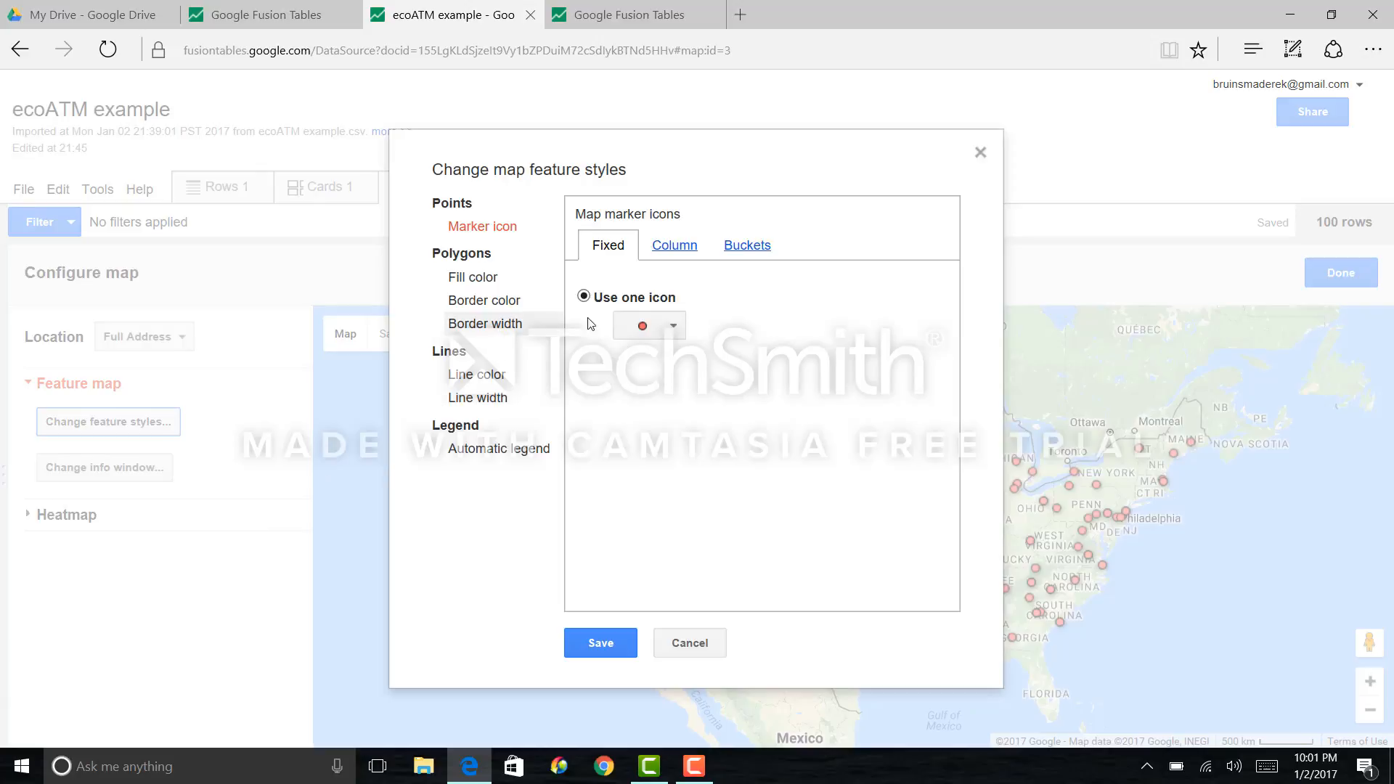
click(672, 250)
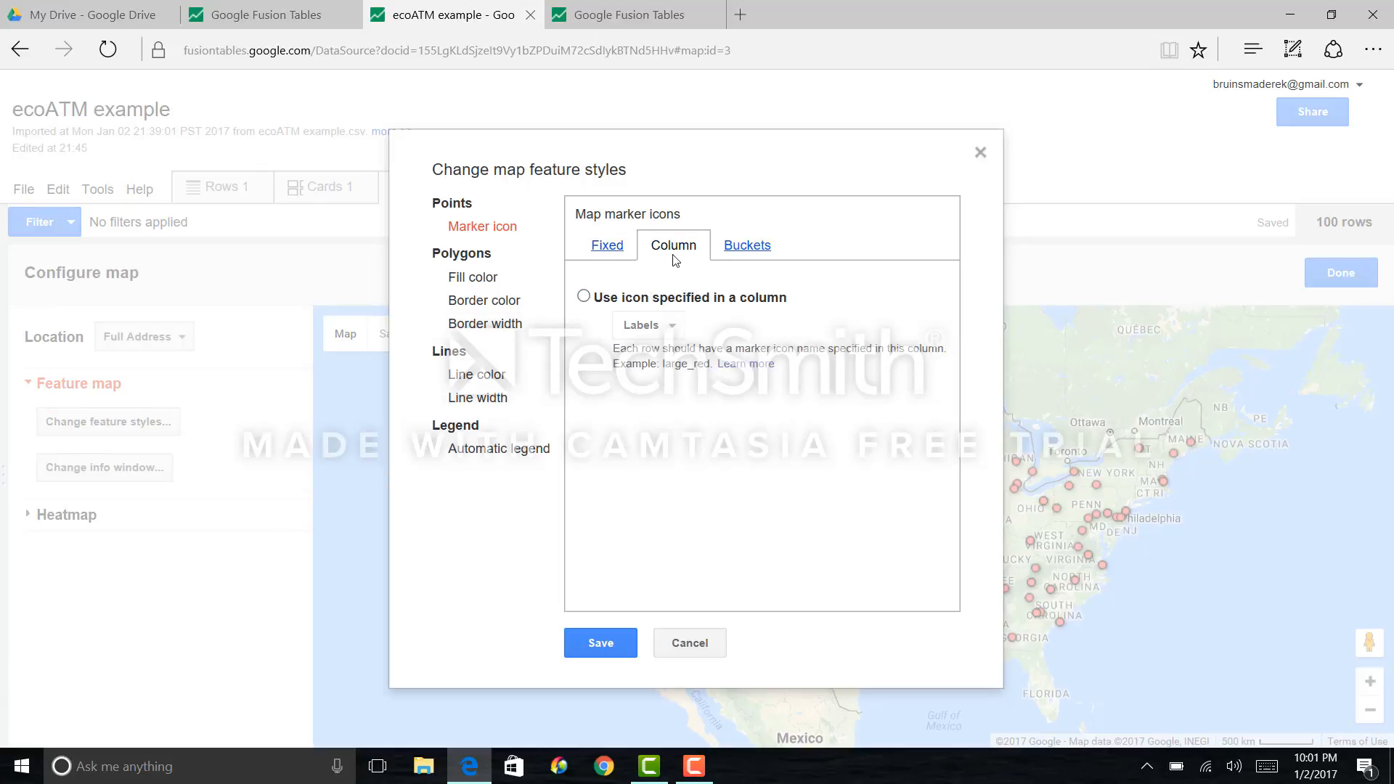
click(584, 298)
click(657, 330)
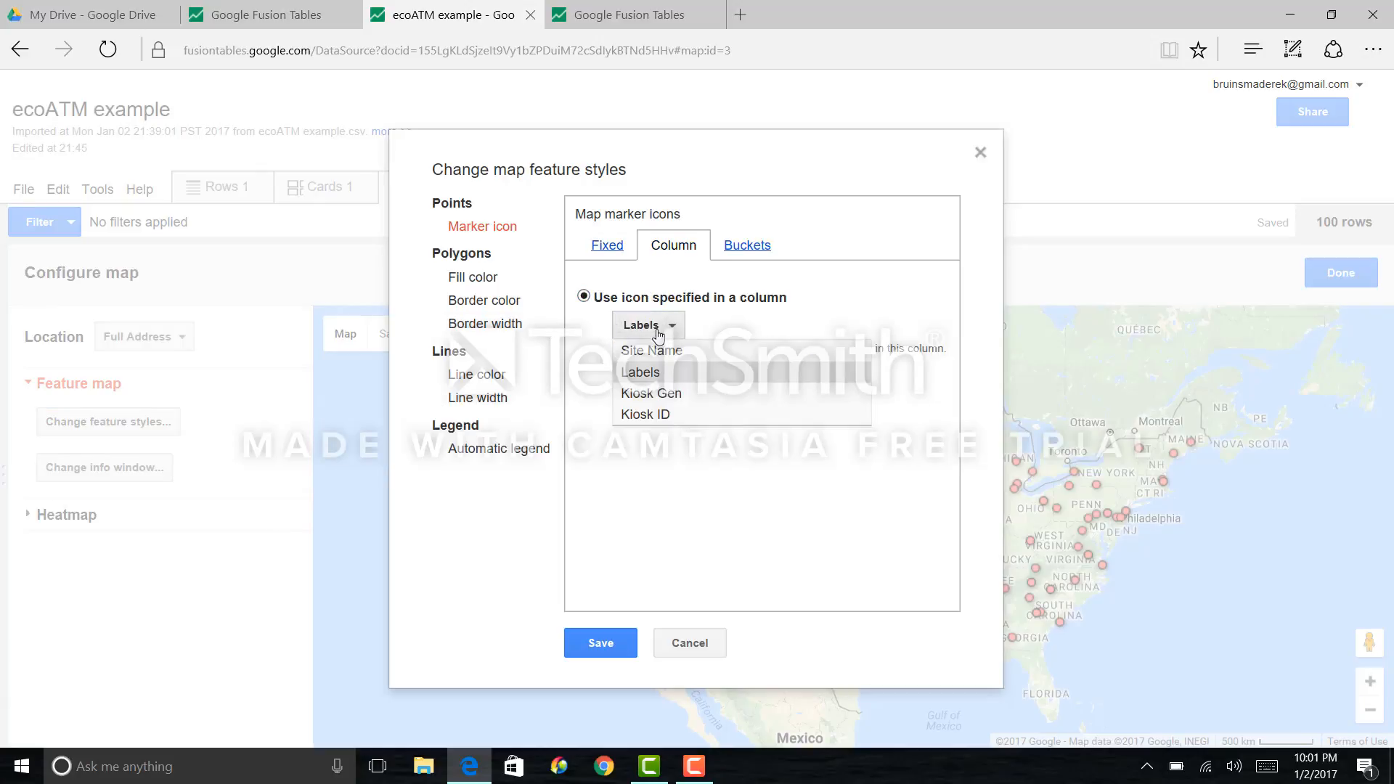
click(666, 378)
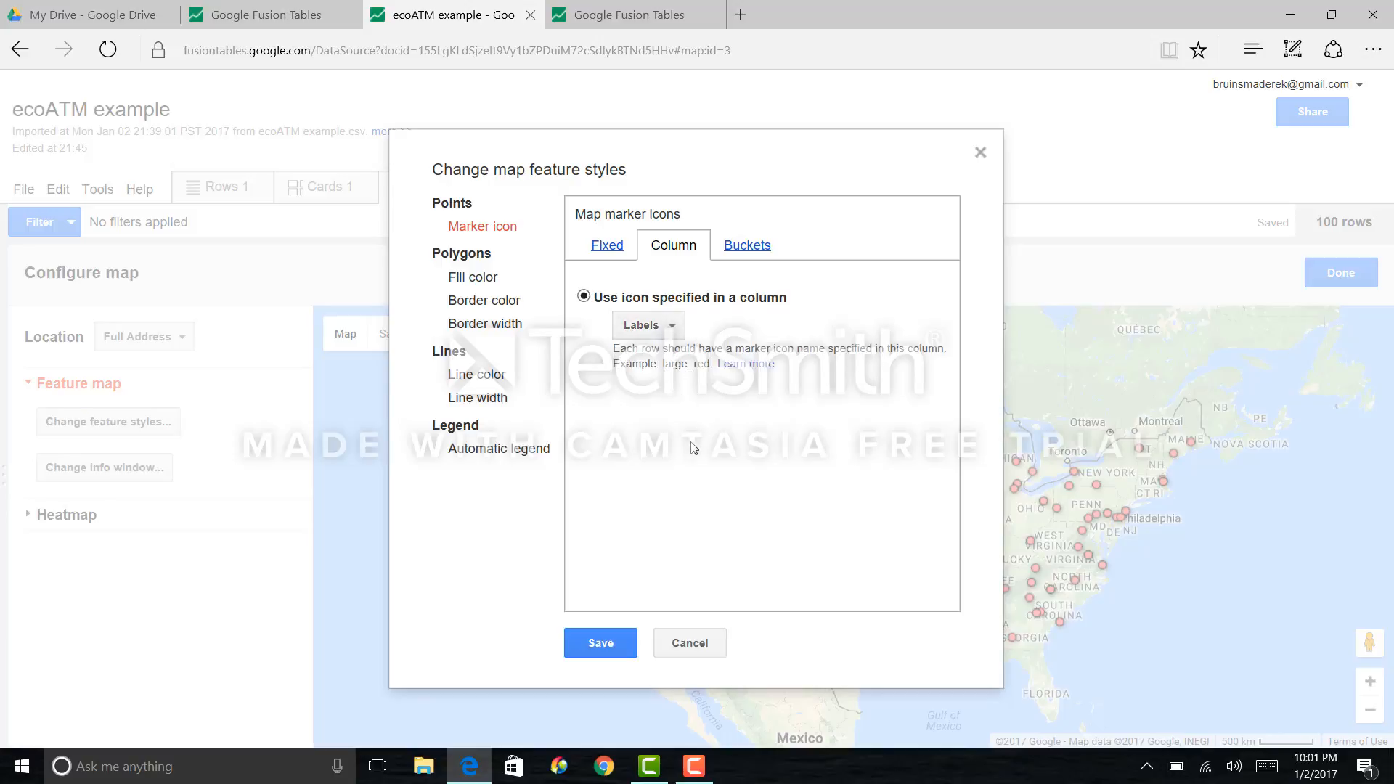
click(601, 645)
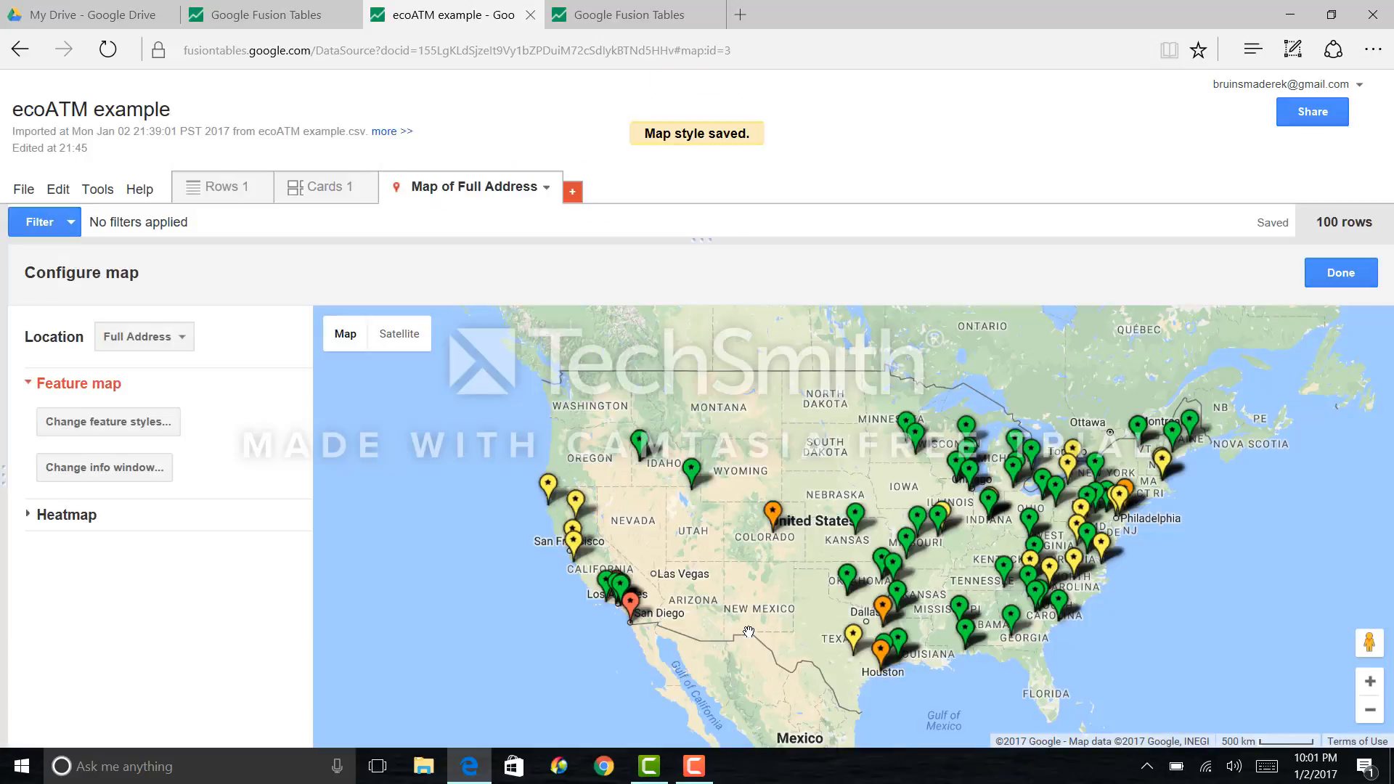
click(1367, 680)
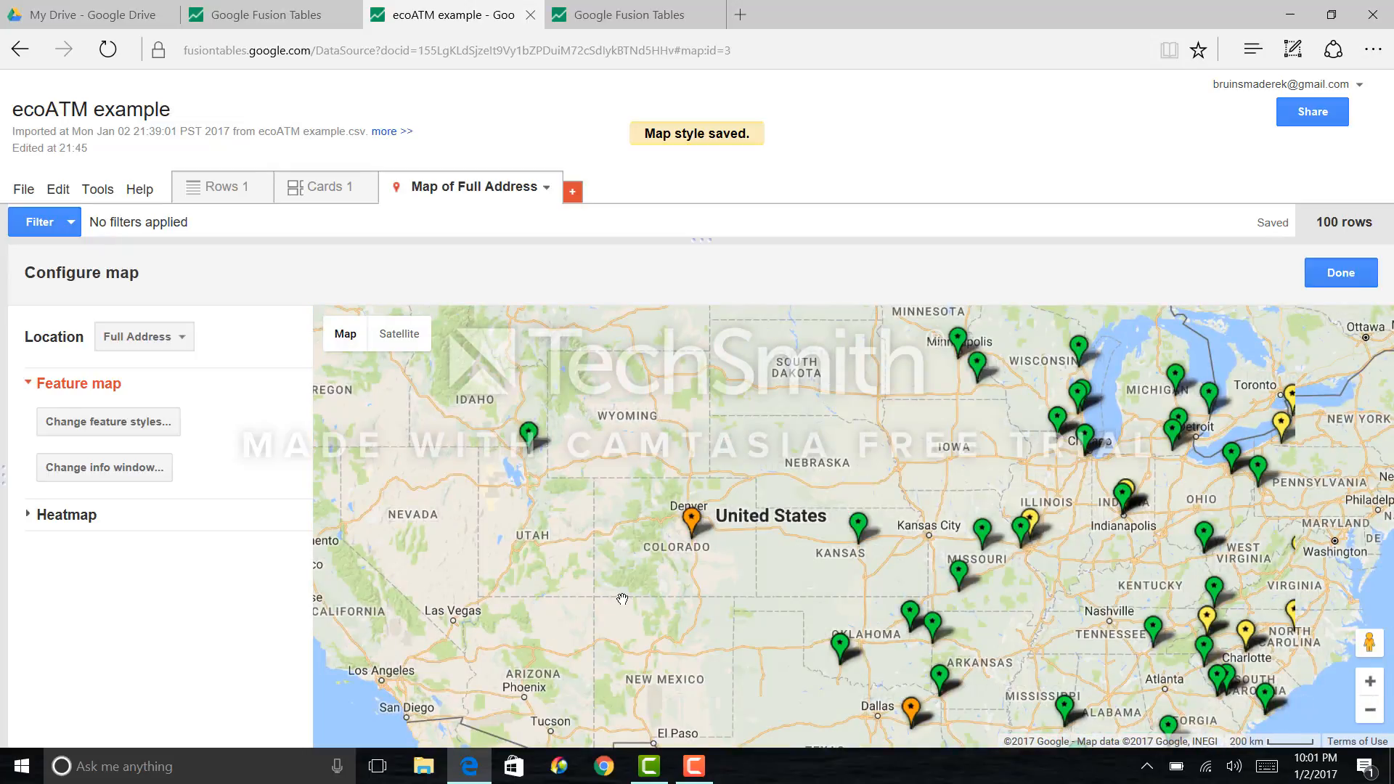
drag(762, 588, 1046, 484)
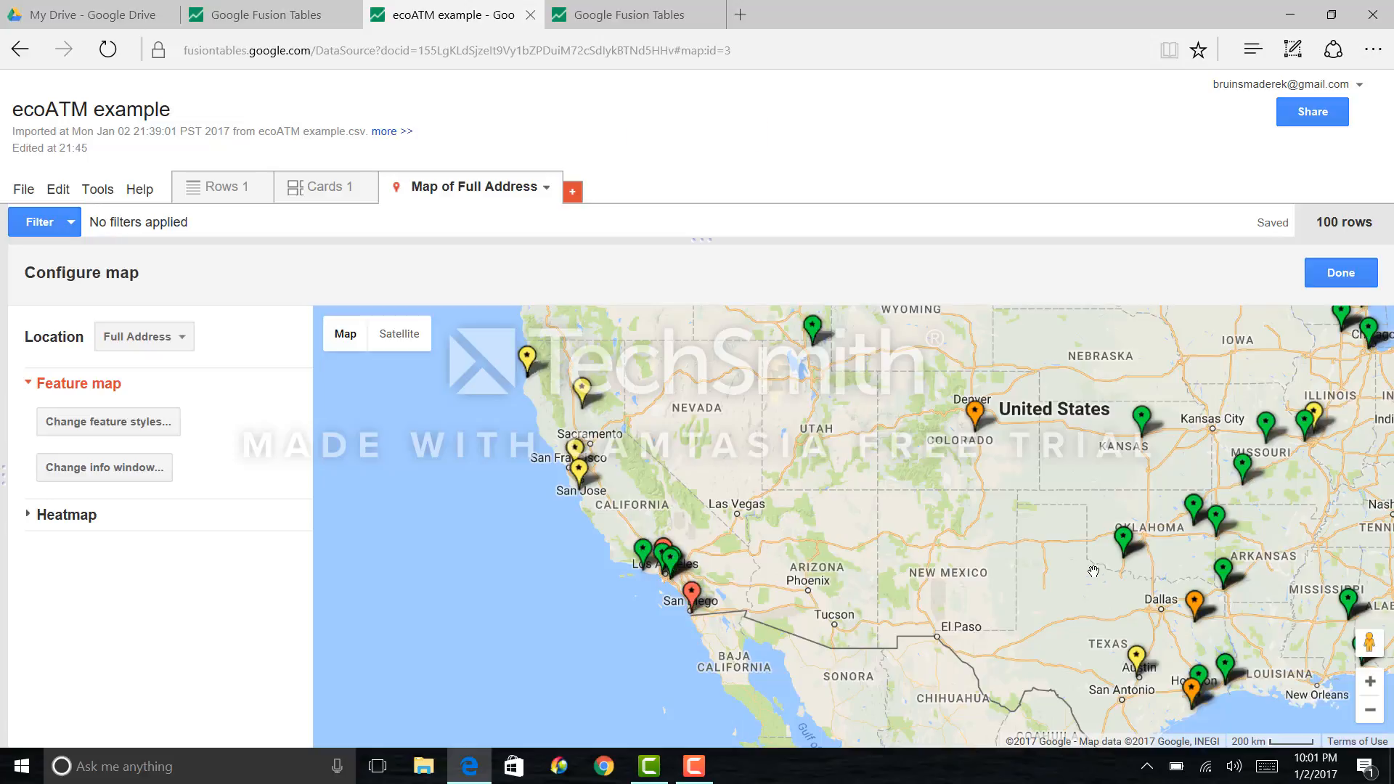
drag(1019, 495, 650, 492)
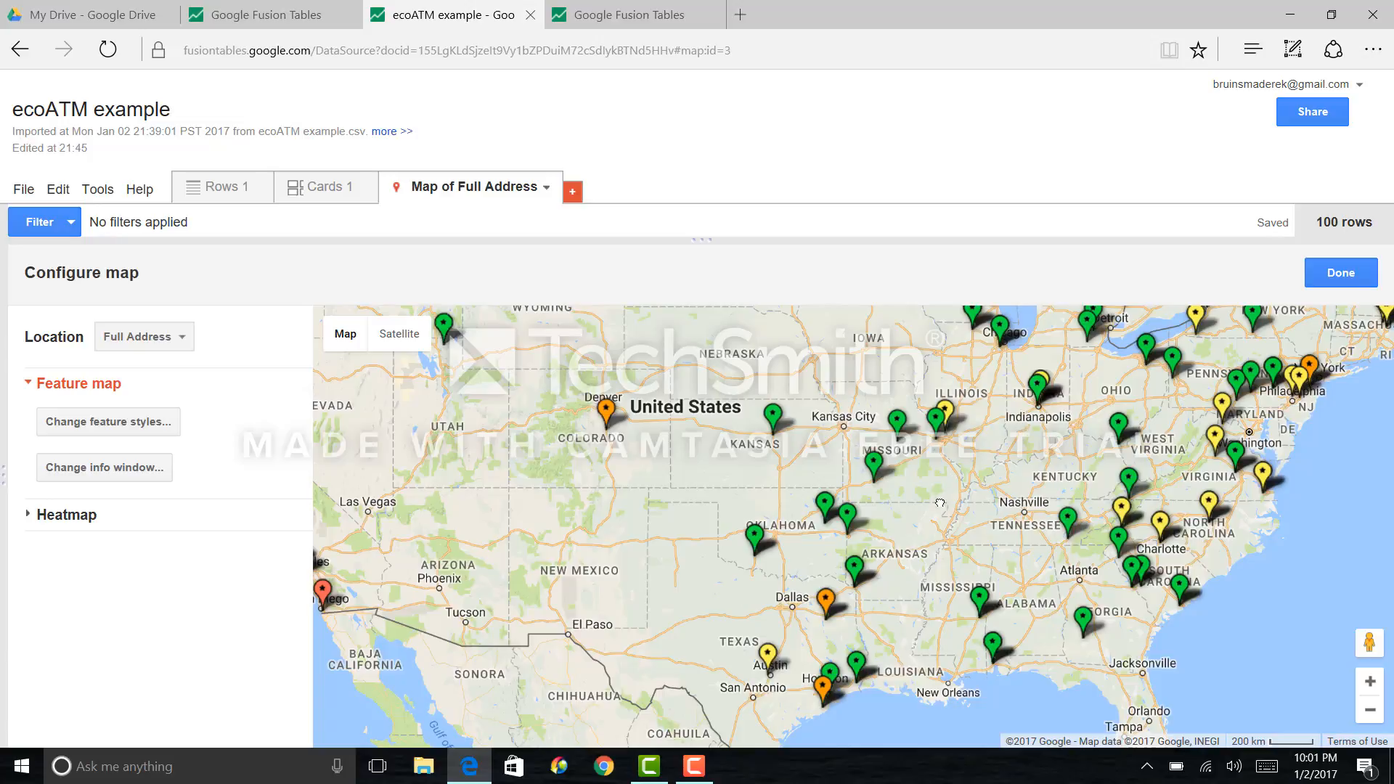
drag(966, 523, 1085, 516)
drag(923, 418, 933, 529)
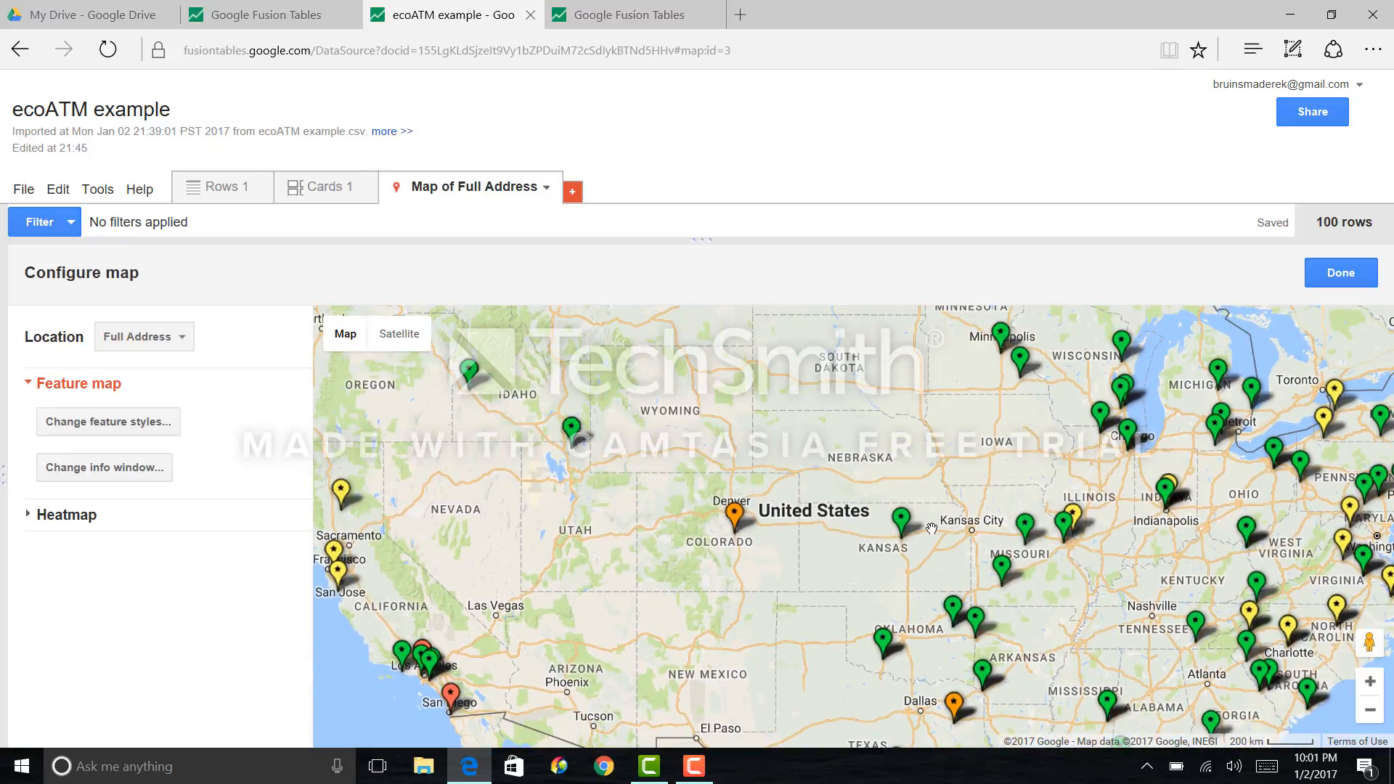
- Display the ecoATM kiosk locations as a heatmap with radius 36
click(138, 517)
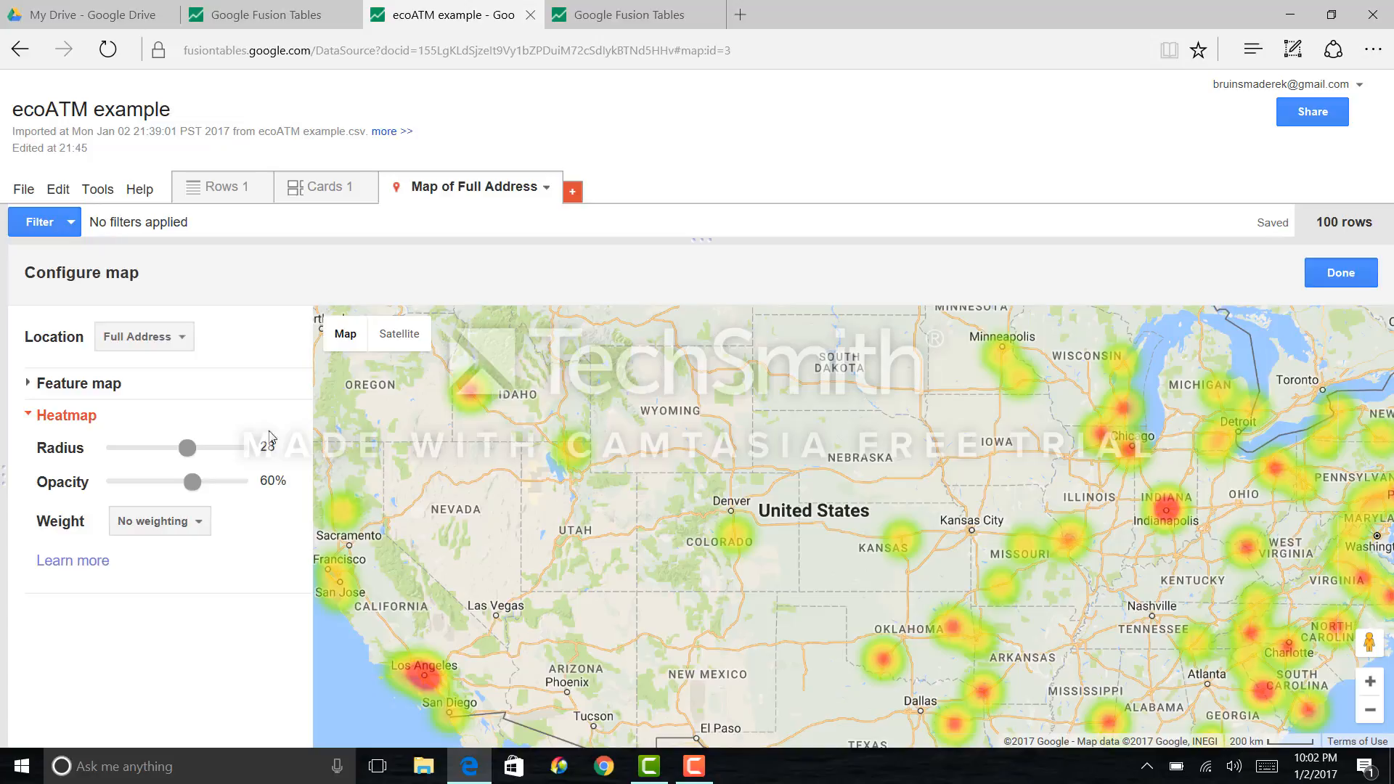
drag(192, 447, 208, 449)
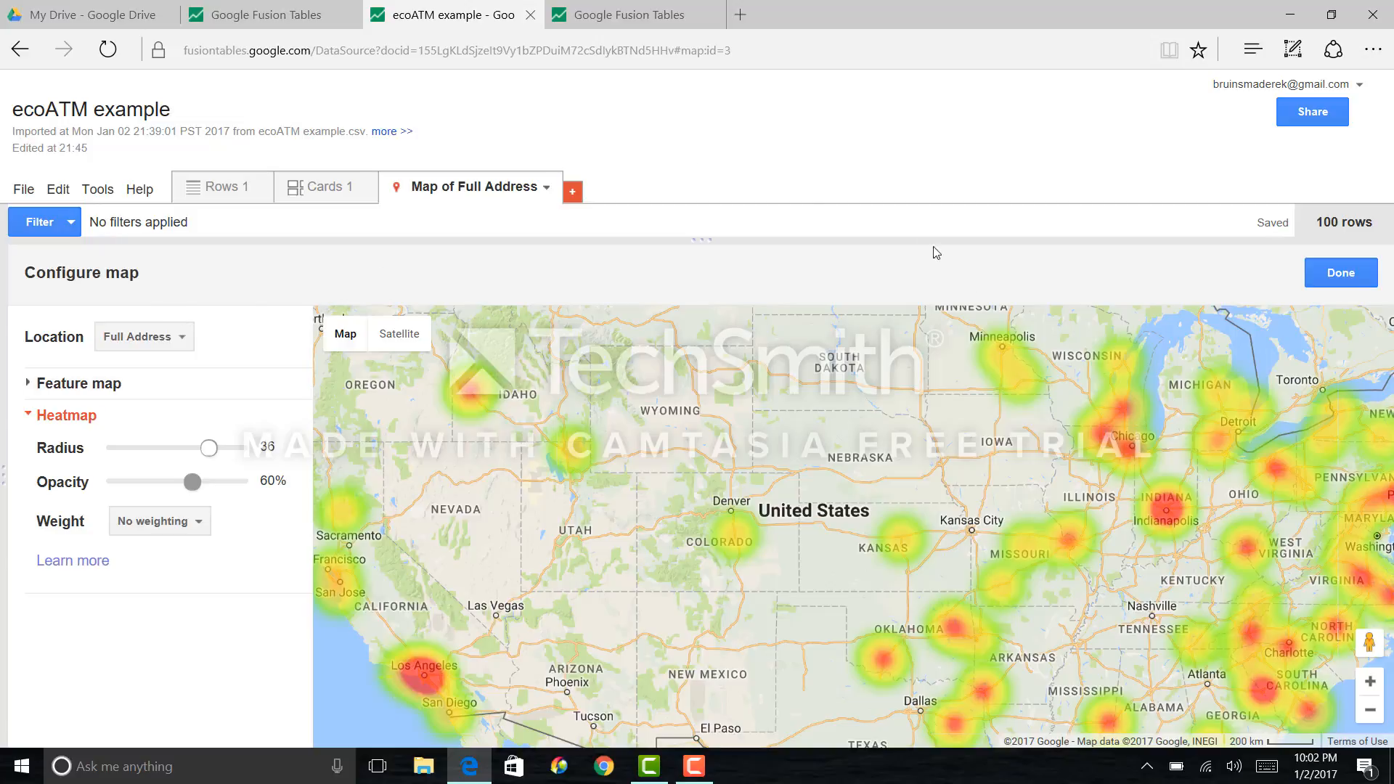
click(1319, 119)
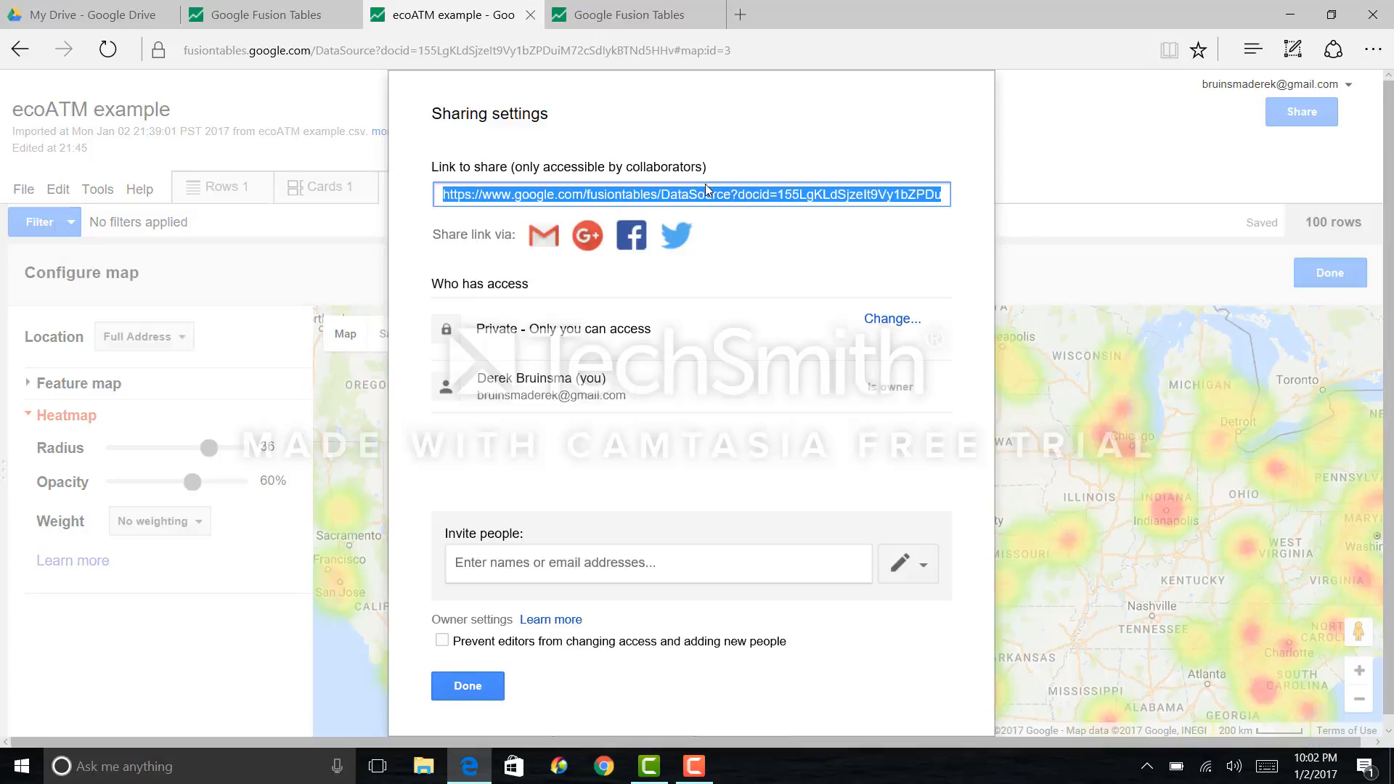
click(891, 319)
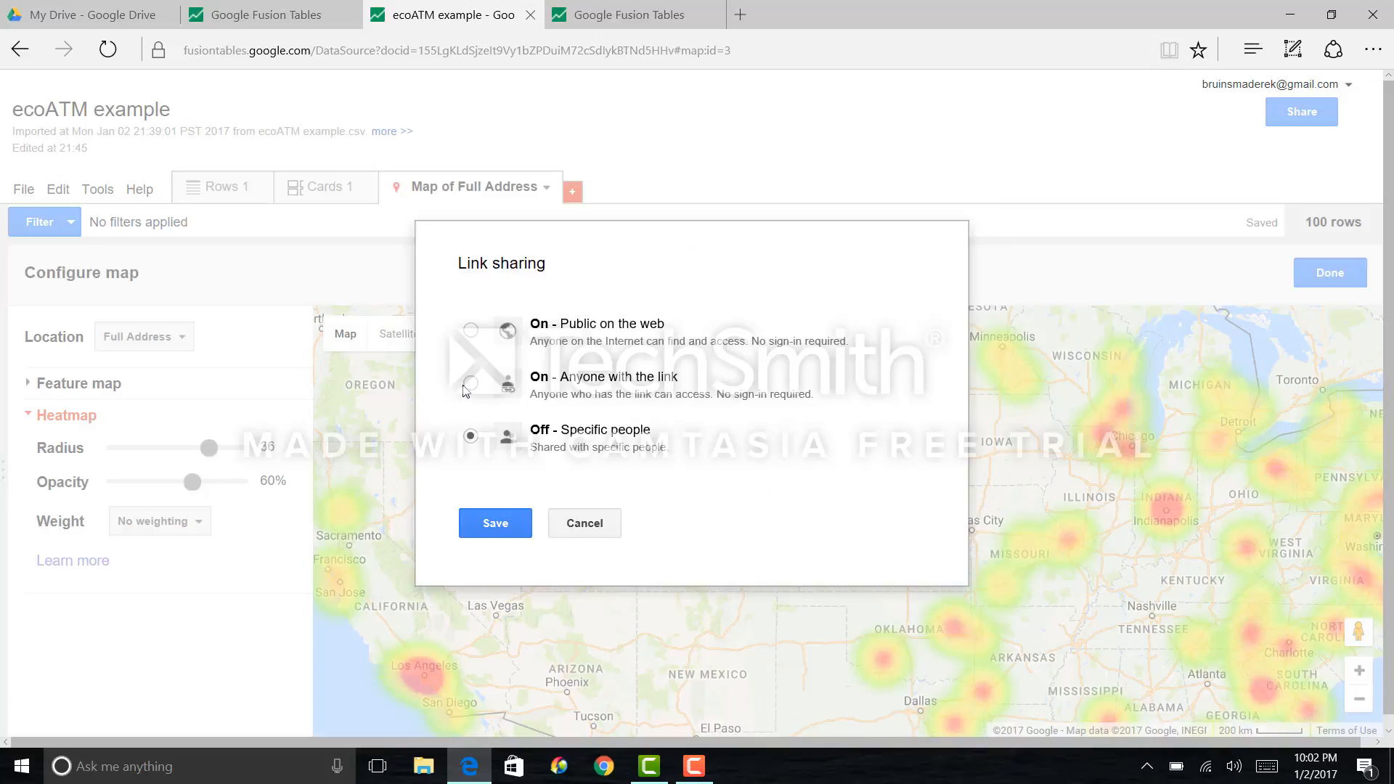
click(584, 524)
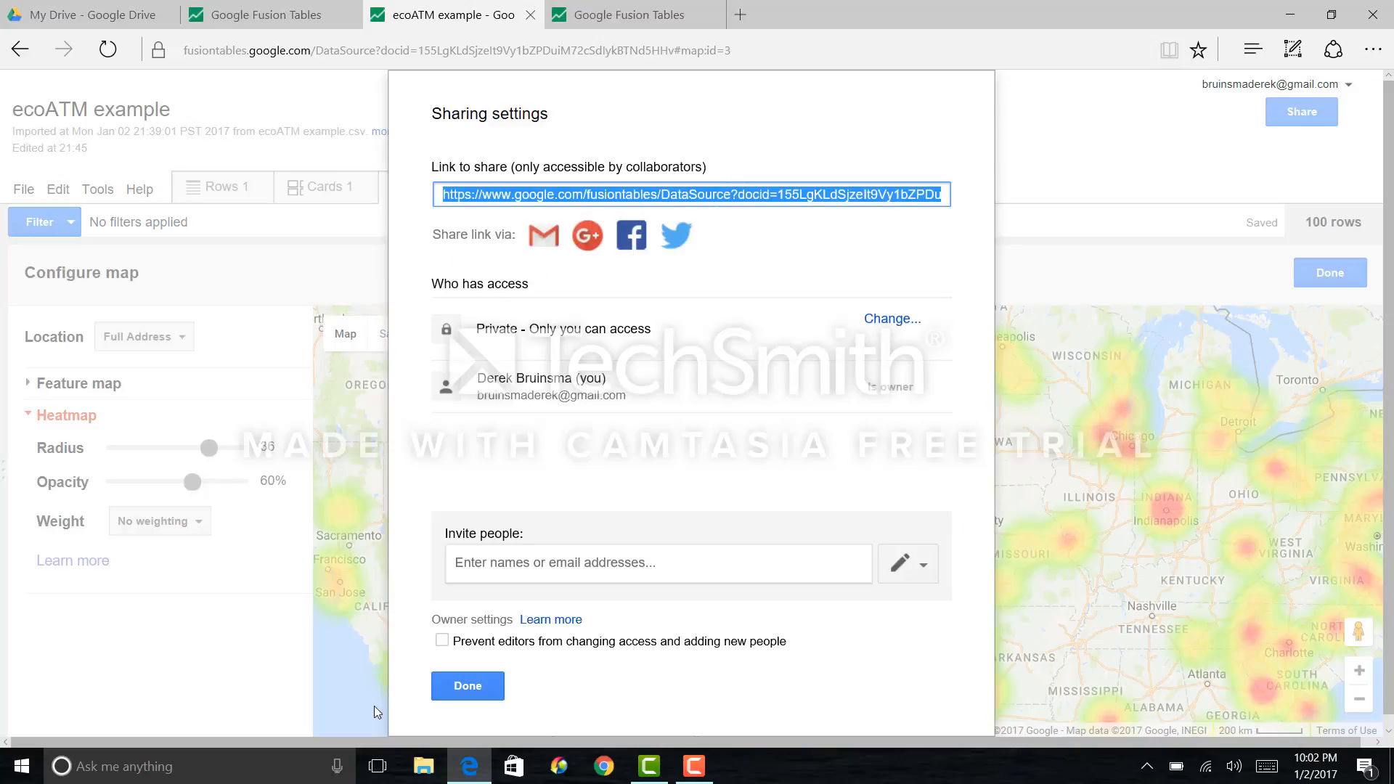